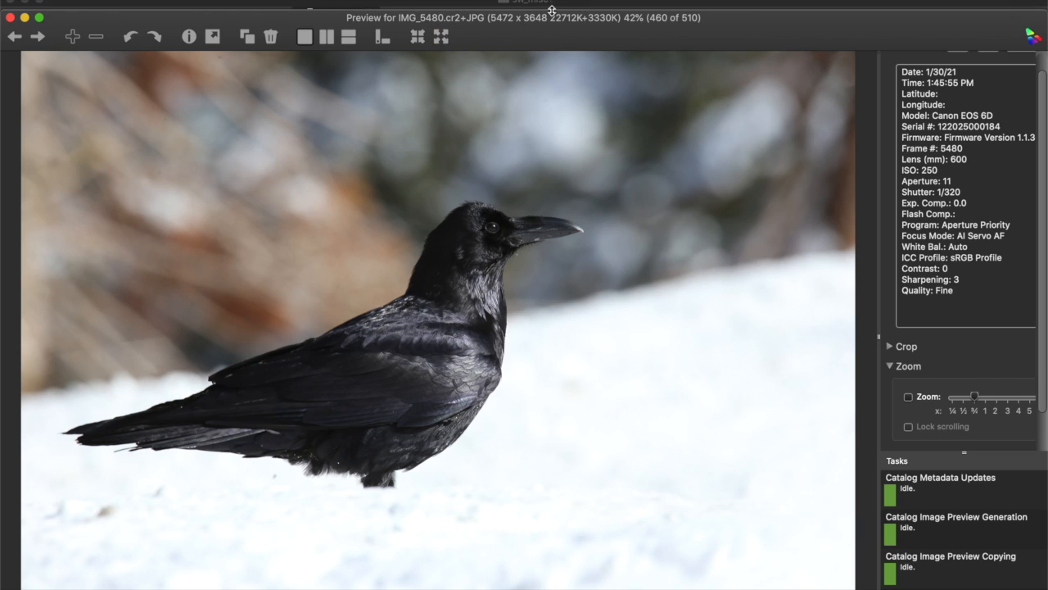
Switch to Adobe Photoshop 2021, where IMG_5480.JPG of the crow is open, and position its window for editing.
left_click_drag(692, 34, 669, 46)
mouse_move(225, 577)
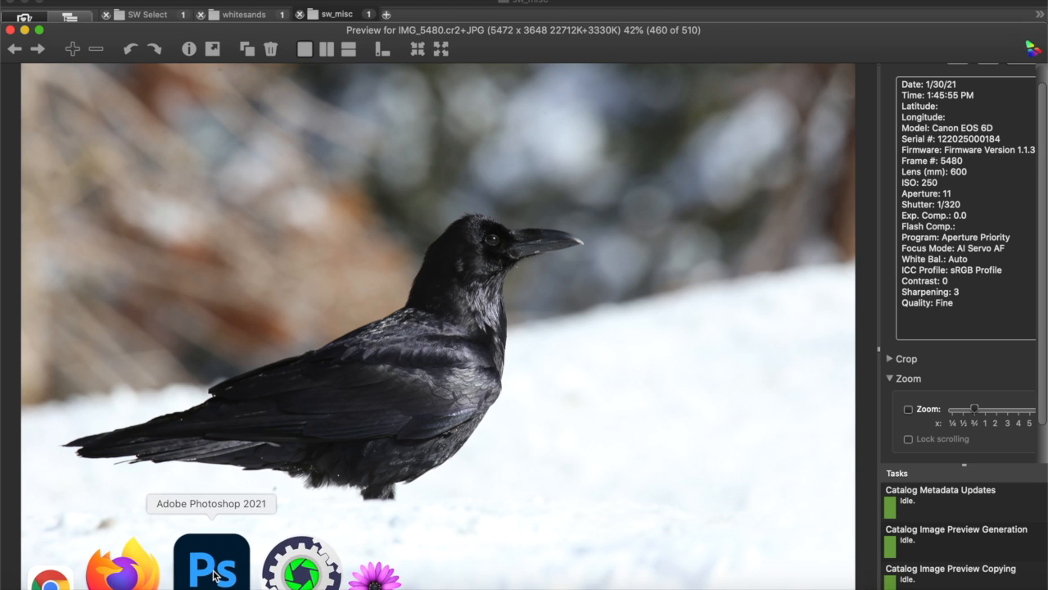
left_click(213, 574)
left_click_drag(590, 195, 610, 27)
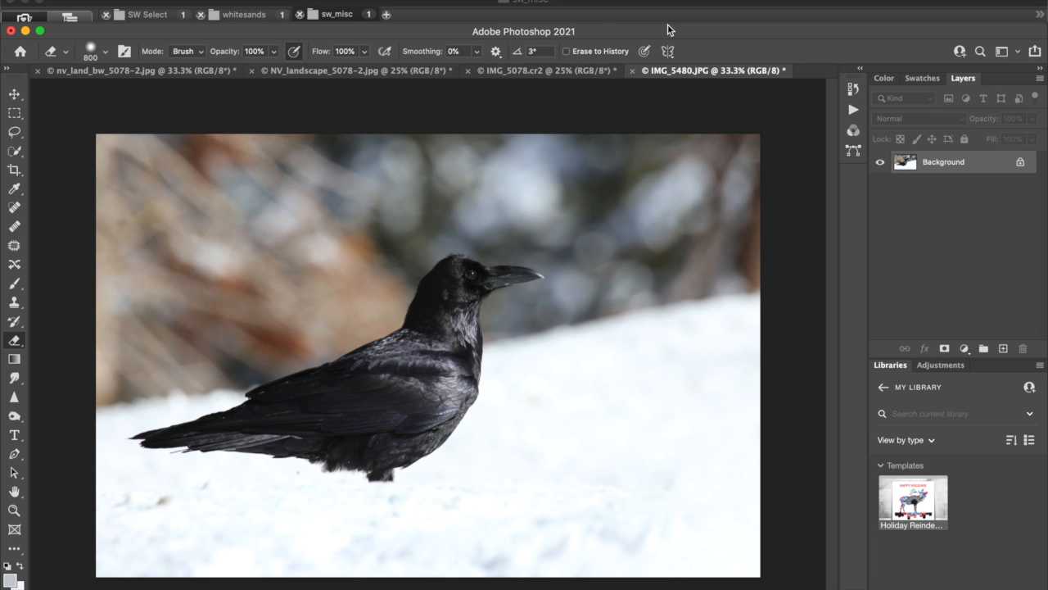
Open a Curves adjustment for the crow photo and sample tones on the crow's head and the snow.
key("super+m")
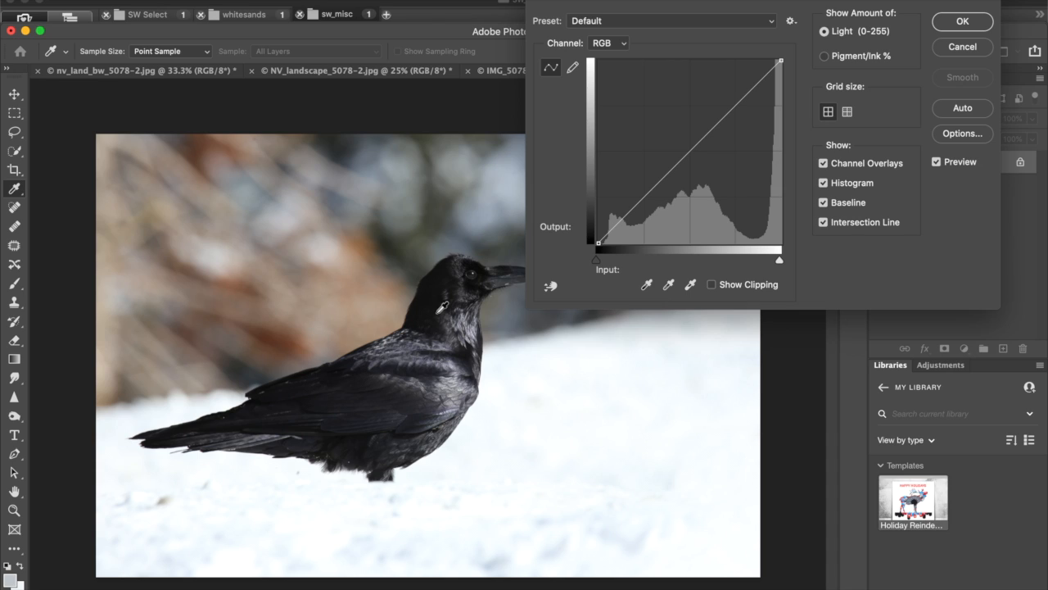
left_click(488, 262)
left_click(596, 403)
left_click(777, 64)
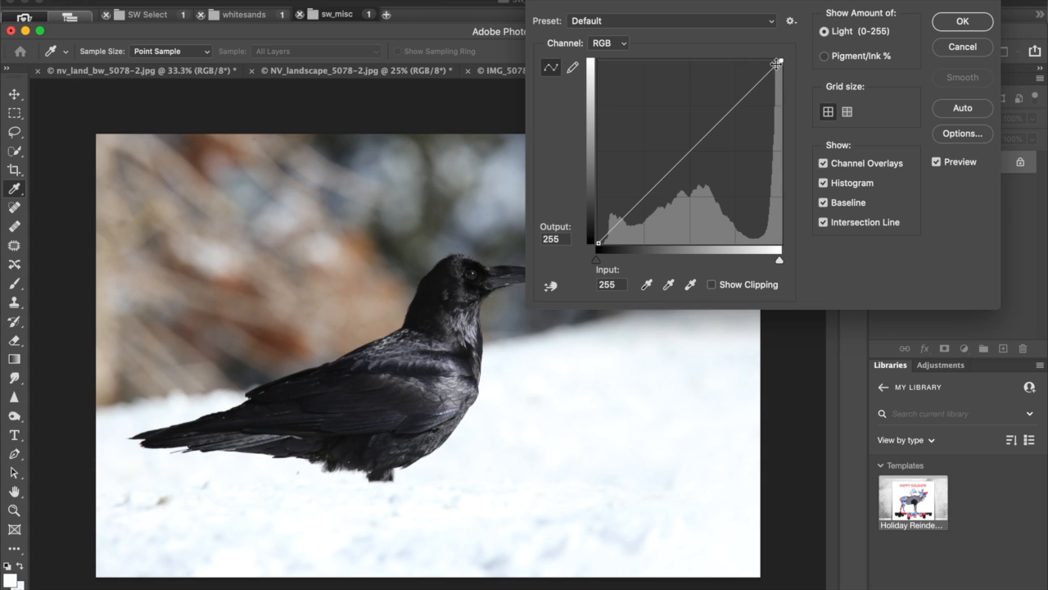
left_click_drag(777, 63, 772, 87)
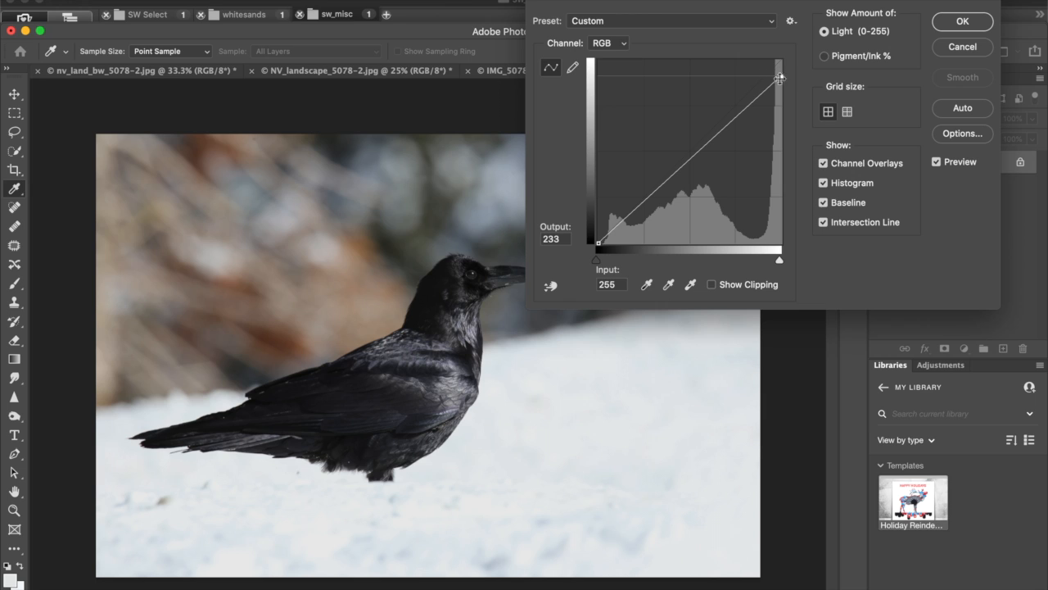
left_click_drag(782, 77, 784, 59)
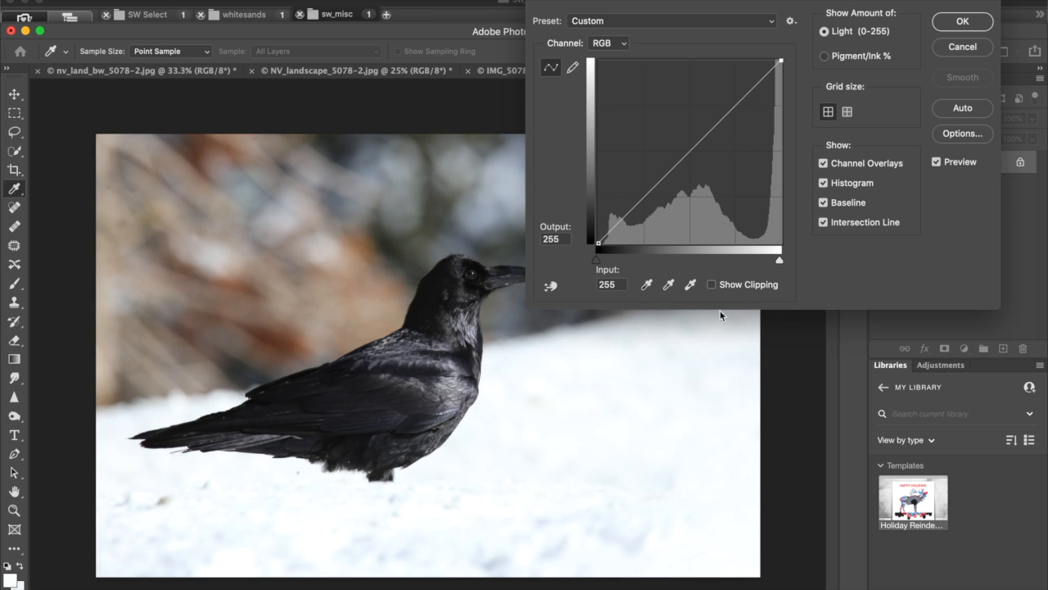
left_click(561, 499, "super")
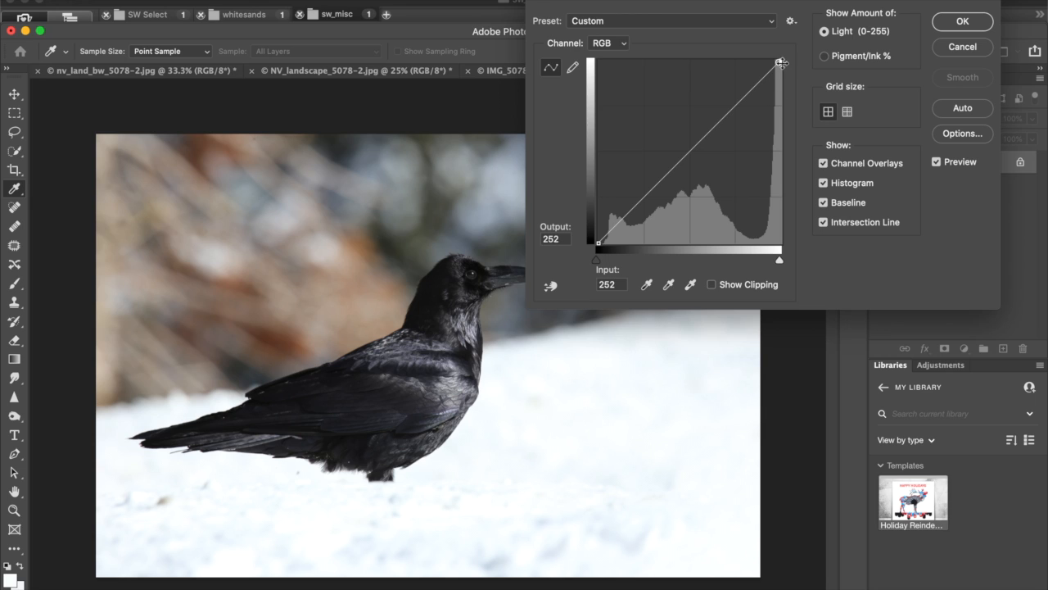
Lower the curve's white point to output 213, add a midtone point and one at input 206, output 159, and apply Curves.
left_click_drag(779, 63, 780, 91)
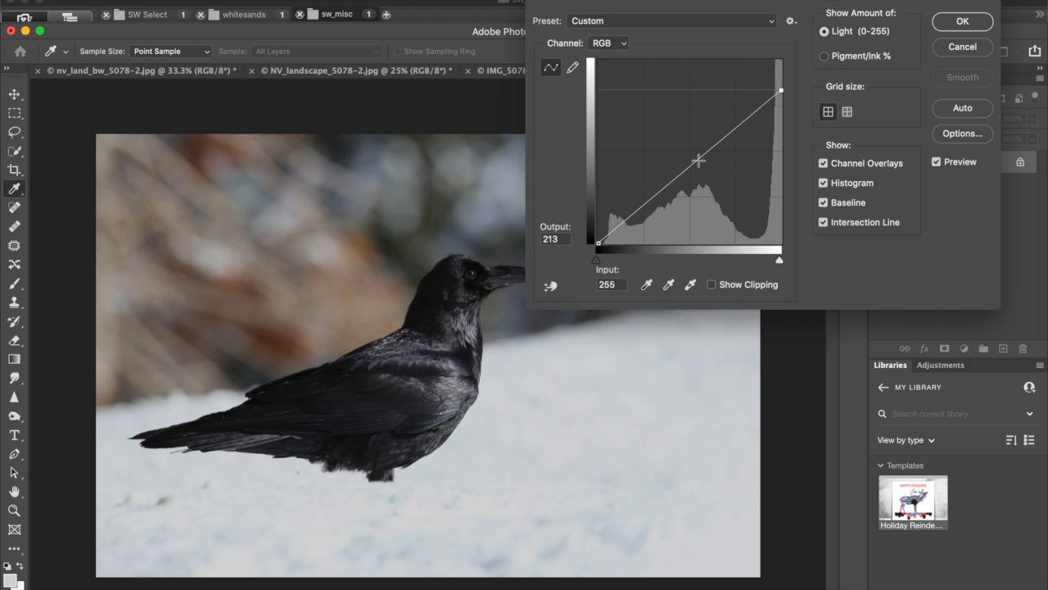
left_click_drag(699, 159, 746, 129)
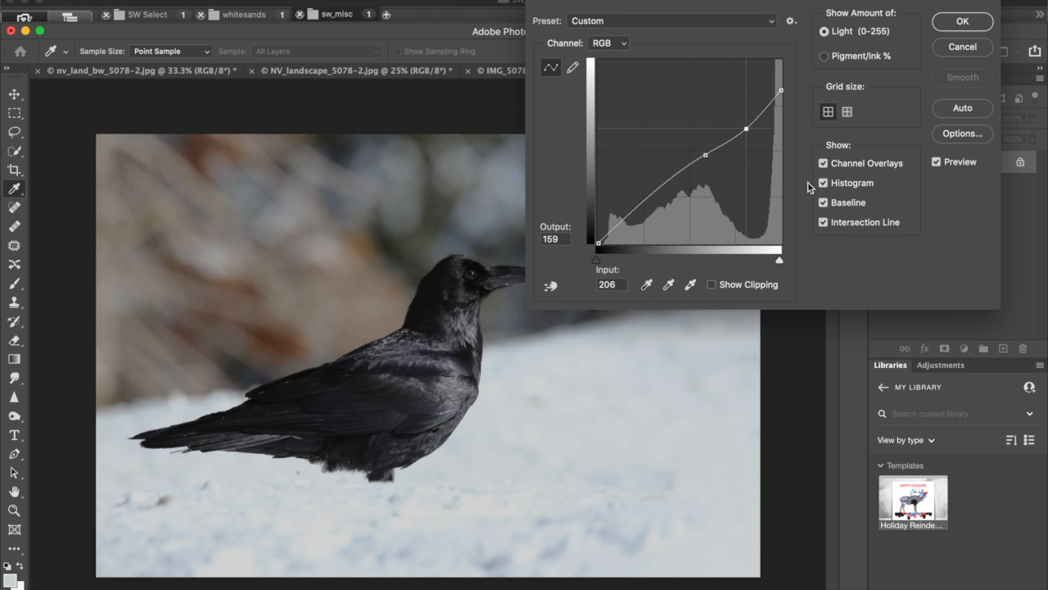
left_click(962, 21)
key("e")
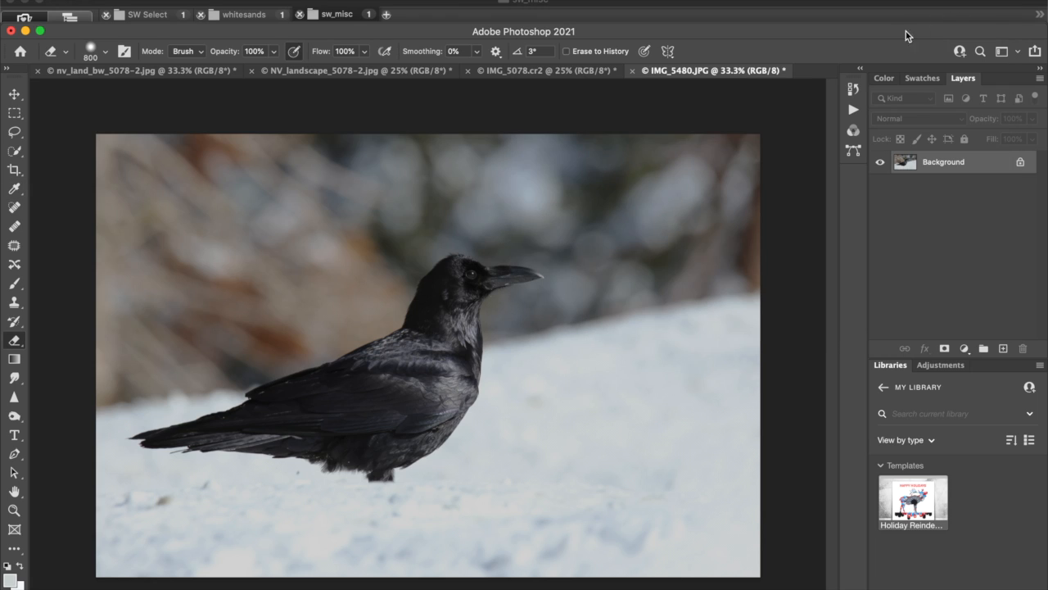
Show the photo's history and compare the Open and Curves states, ending on Curves.
left_click(861, 70)
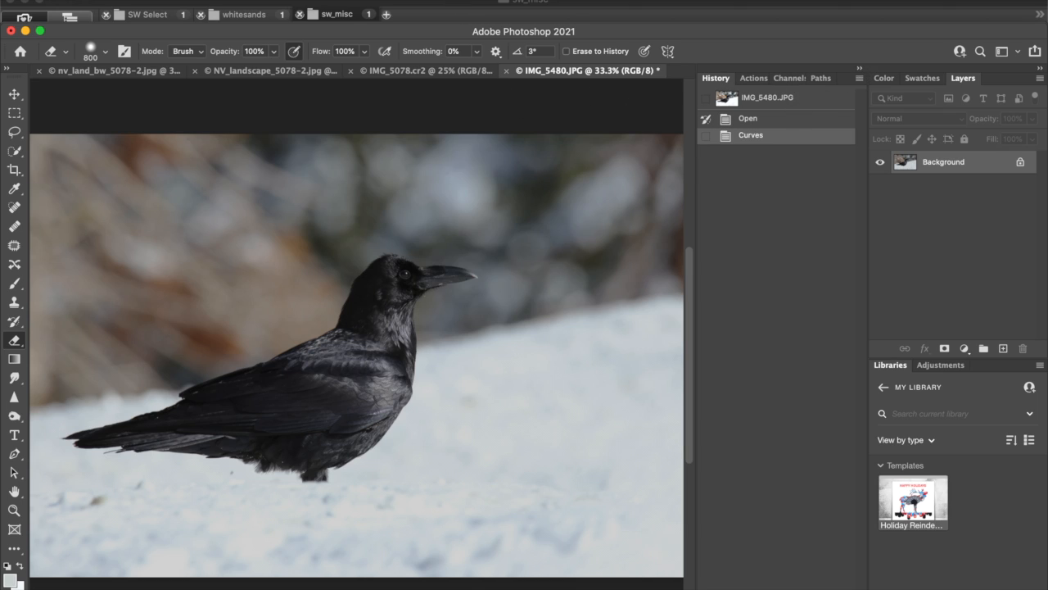
left_click(501, 1)
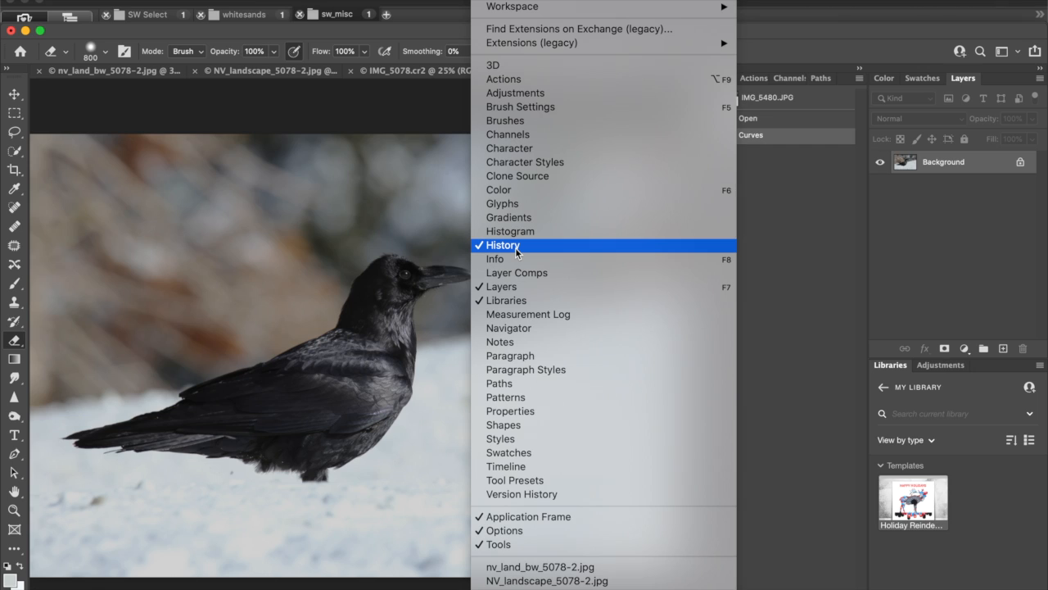
left_click(816, 199)
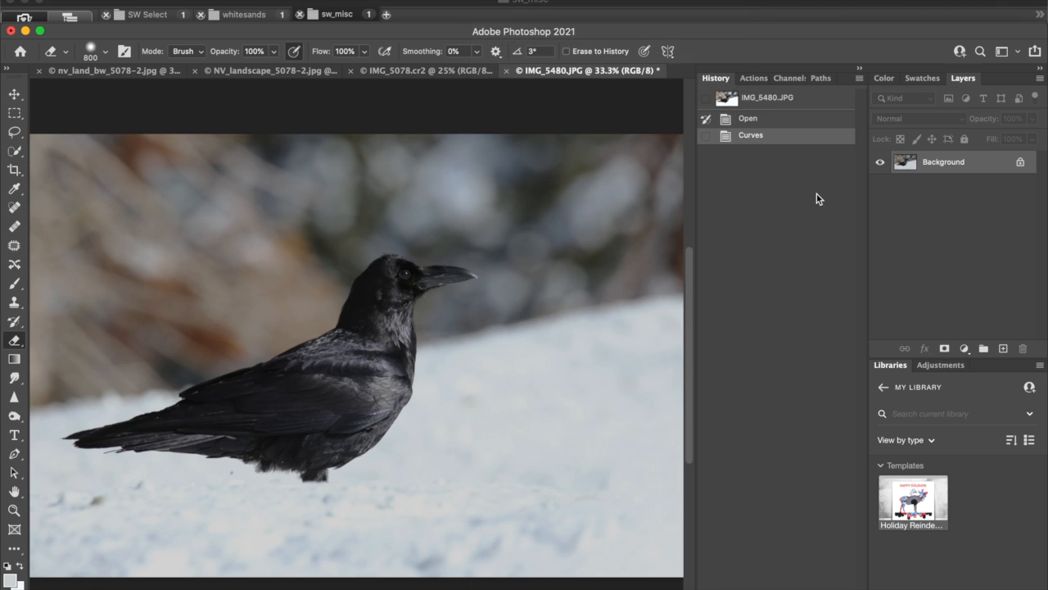
left_click(779, 121)
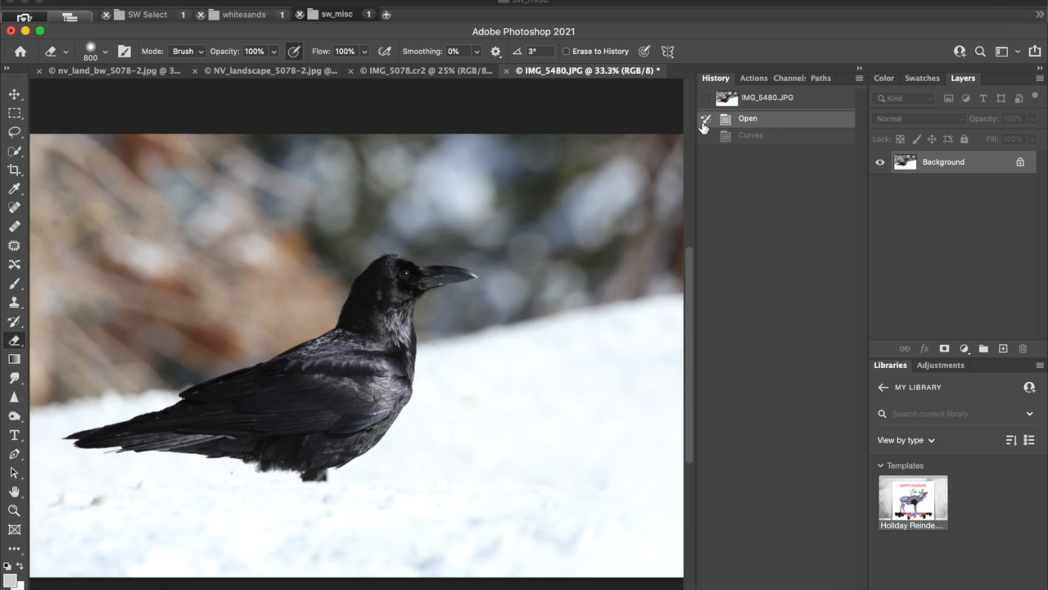
left_click(770, 136)
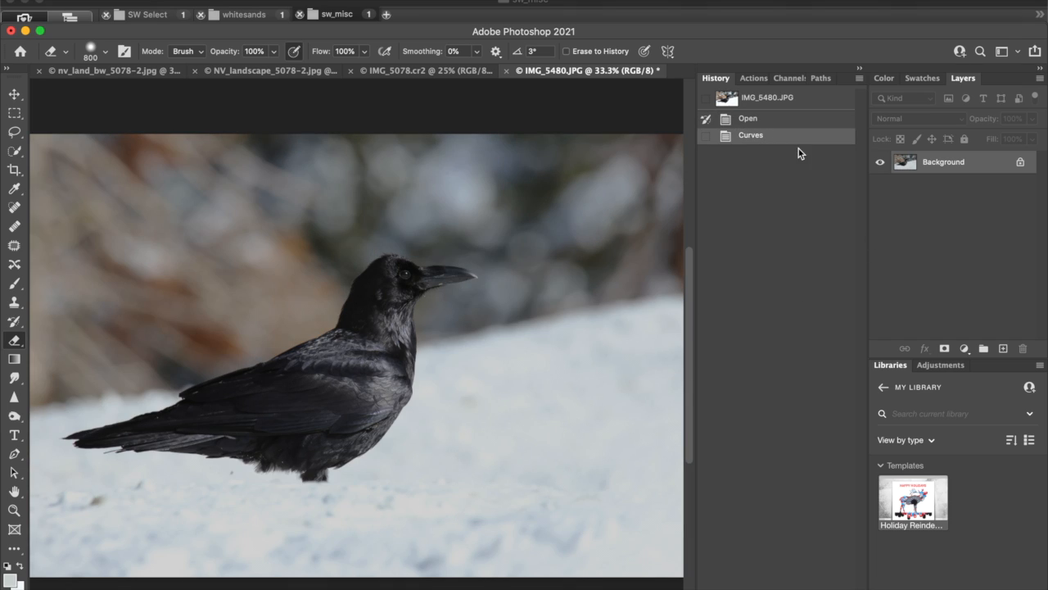
left_click(783, 121)
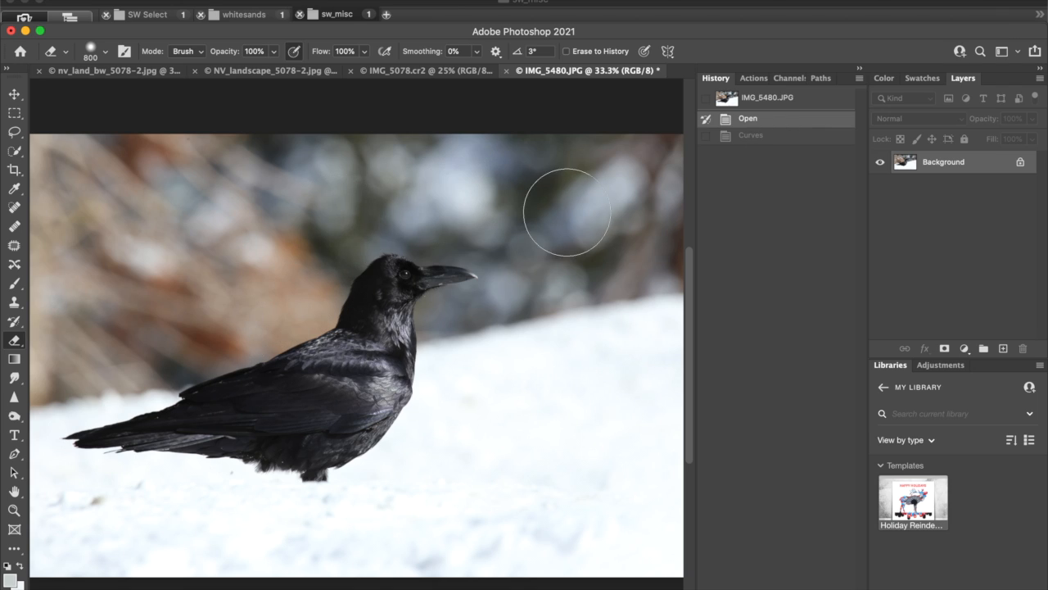
left_click(768, 139)
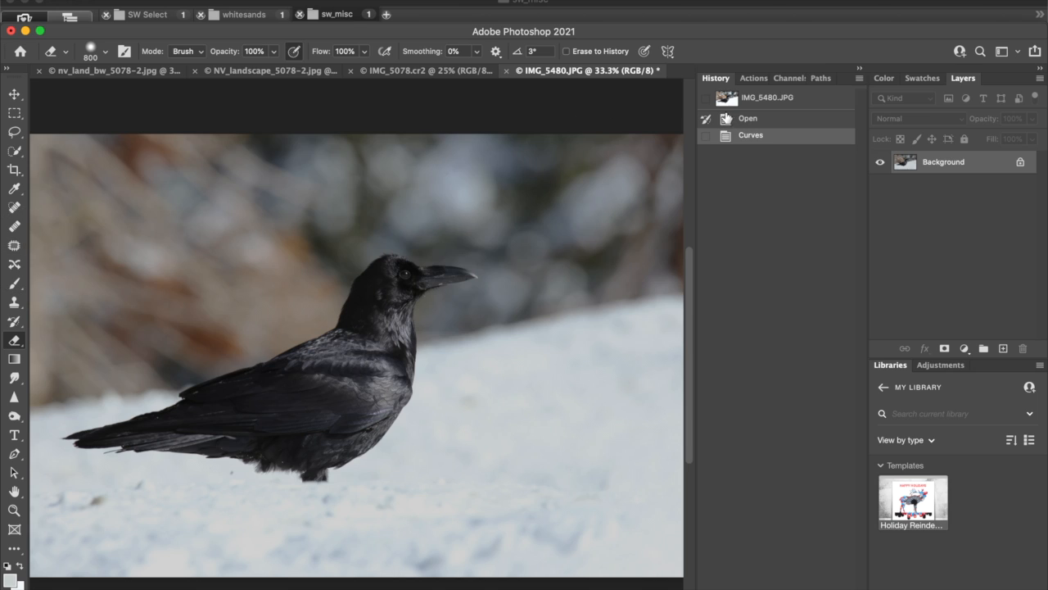
Paint with the History Brush from the Open state over the crow and the foliage behind it to restore their original tones.
left_click(13, 323)
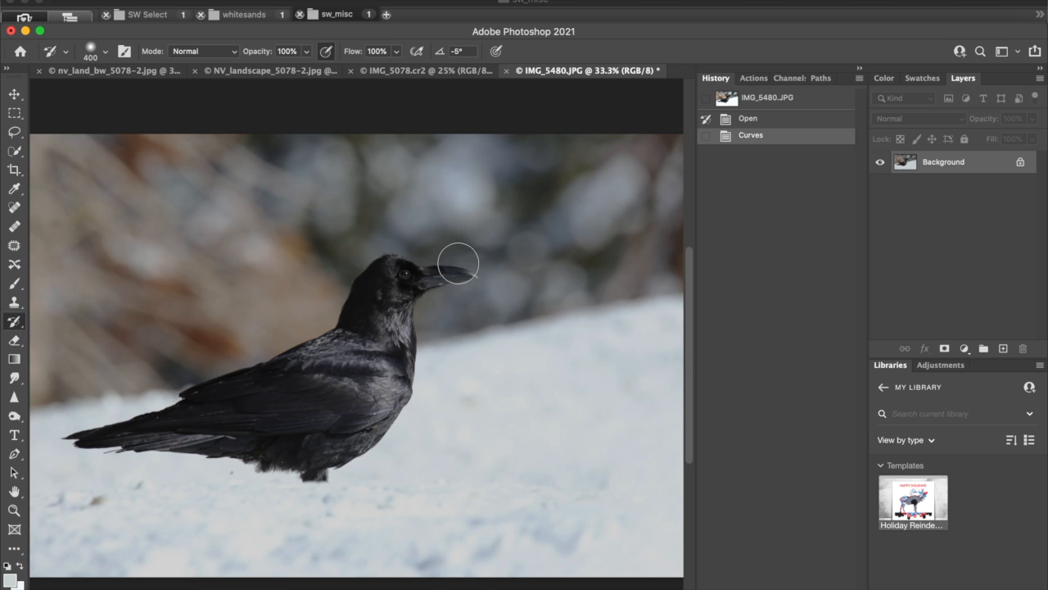
mouse_move(456, 266)
left_mouse_down()
mouse_move(376, 274)
mouse_move(380, 304)
mouse_move(363, 351)
mouse_move(382, 330)
mouse_move(392, 342)
mouse_move(363, 395)
mouse_move(353, 343)
mouse_move(288, 387)
mouse_move(269, 375)
mouse_move(207, 389)
mouse_move(288, 399)
mouse_move(250, 348)
mouse_move(309, 324)
mouse_move(366, 272)
mouse_move(441, 237)
mouse_move(412, 275)
mouse_move(447, 266)
mouse_move(451, 286)
mouse_move(364, 245)
mouse_move(263, 314)
mouse_move(295, 309)
mouse_move(180, 376)
mouse_move(190, 369)
mouse_move(228, 383)
mouse_move(194, 409)
mouse_move(118, 424)
mouse_move(223, 390)
mouse_move(130, 421)
mouse_move(96, 396)
mouse_move(76, 405)
mouse_move(50, 381)
mouse_move(271, 317)
mouse_move(142, 324)
mouse_move(264, 262)
mouse_move(132, 316)
mouse_move(344, 254)
mouse_move(306, 283)
left_mouse_up()
left_click(394, 327)
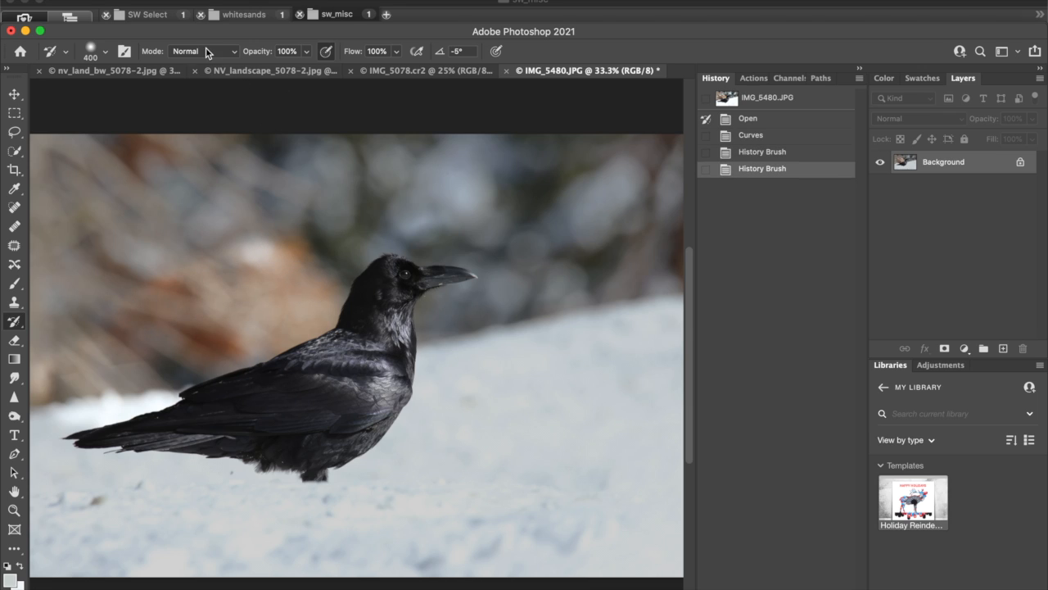
Fade the last History Brush stroke to a reduced opacity in Normal mode.
left_click(117, 0)
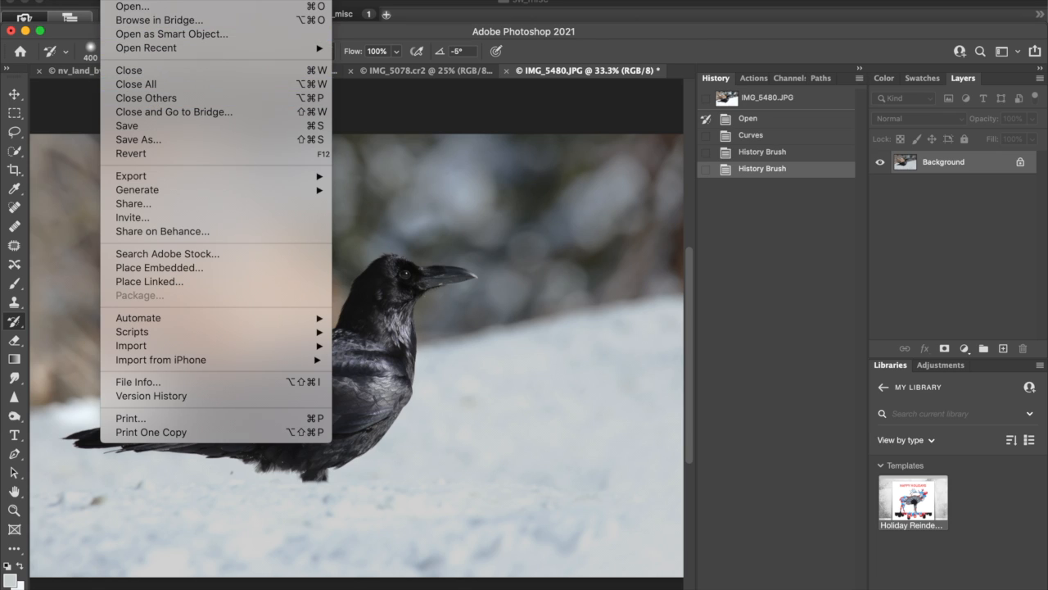
mouse_move(149, 1)
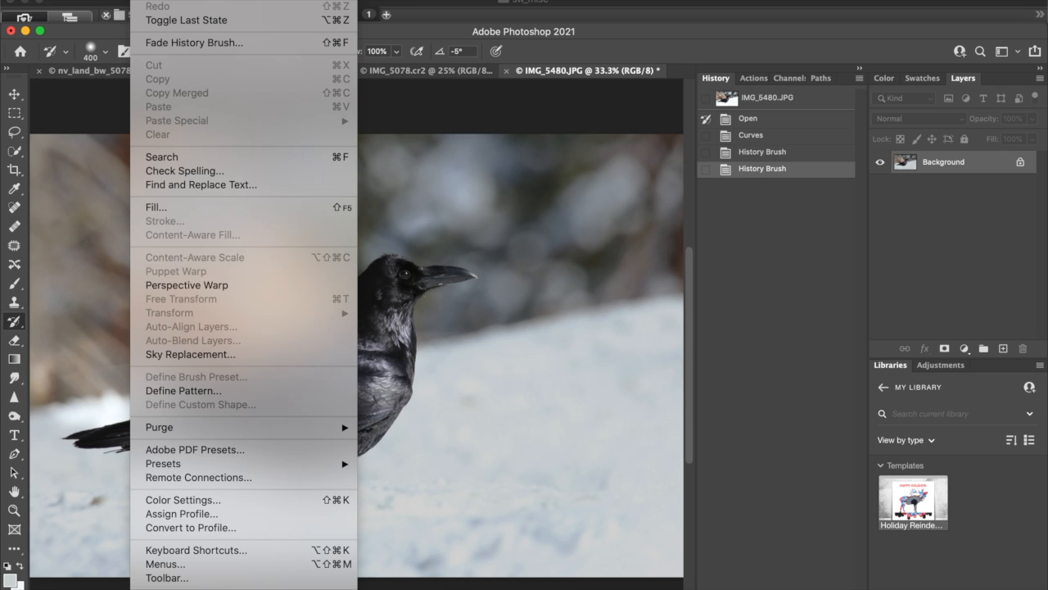
left_click(171, 46)
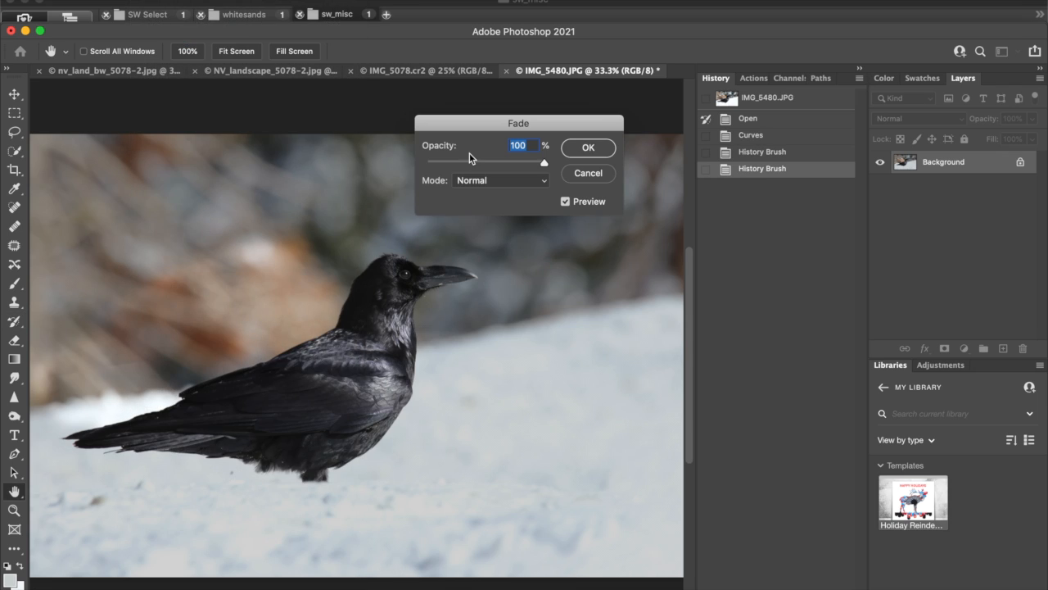
left_click_drag(543, 160, 491, 170)
mouse_move(485, 164)
left_mouse_down()
mouse_move(445, 166)
mouse_move(520, 164)
left_mouse_up()
left_click(598, 147)
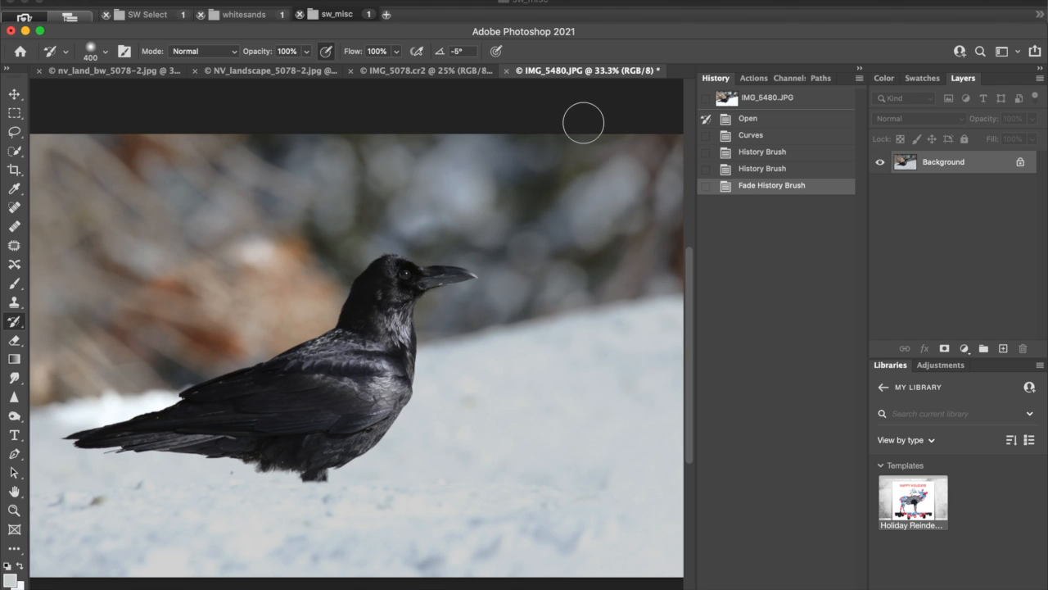
Switch to the photo browser's sw_misc folder and open the raw file IMG_5480.cr2 for raw editing.
left_click_drag(620, 39, 635, 104)
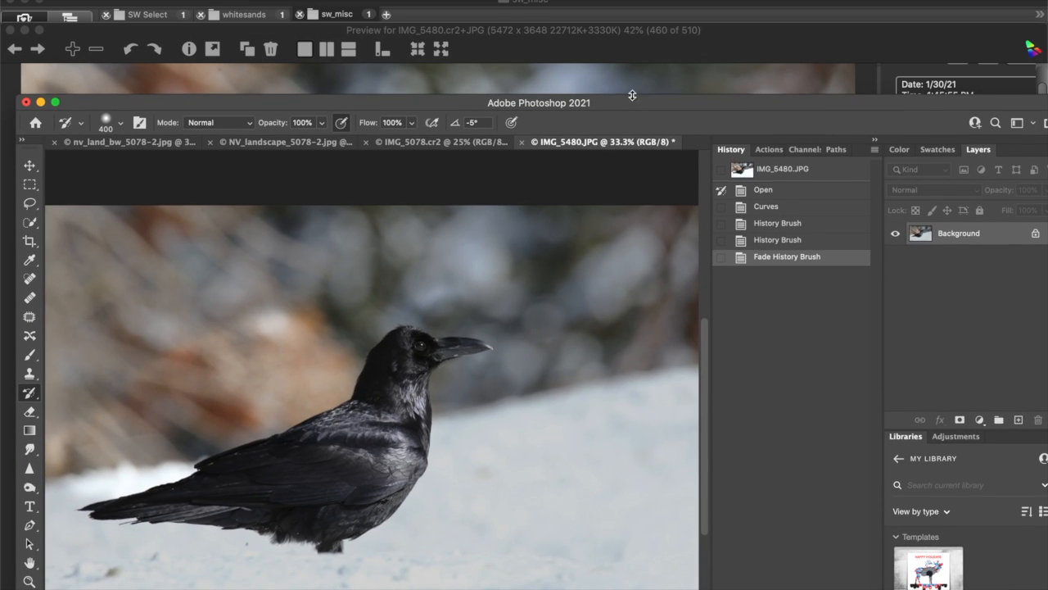
left_click_drag(590, 25, 595, 68)
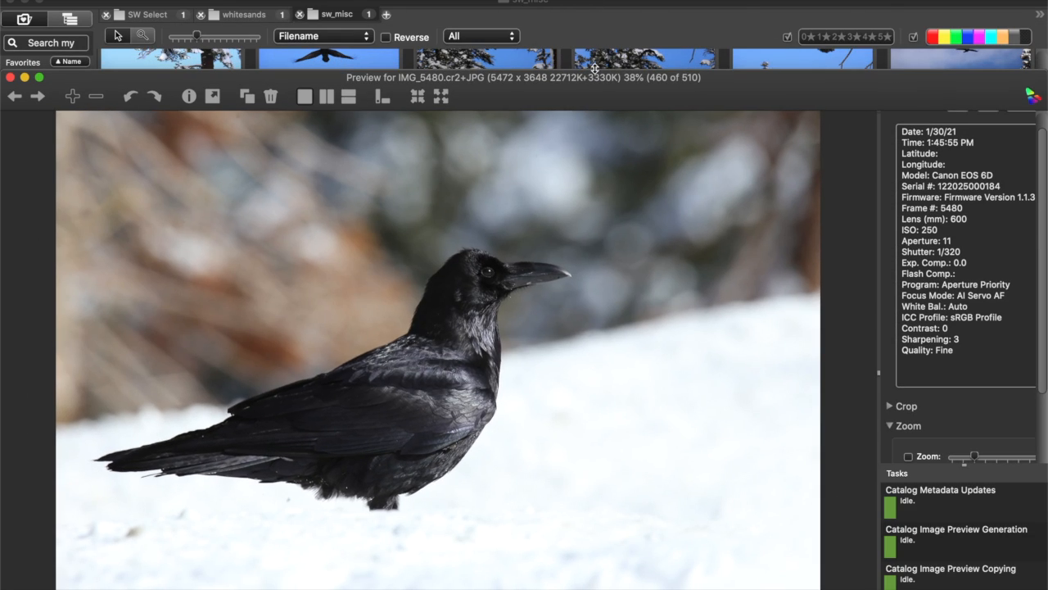
left_click(596, 4)
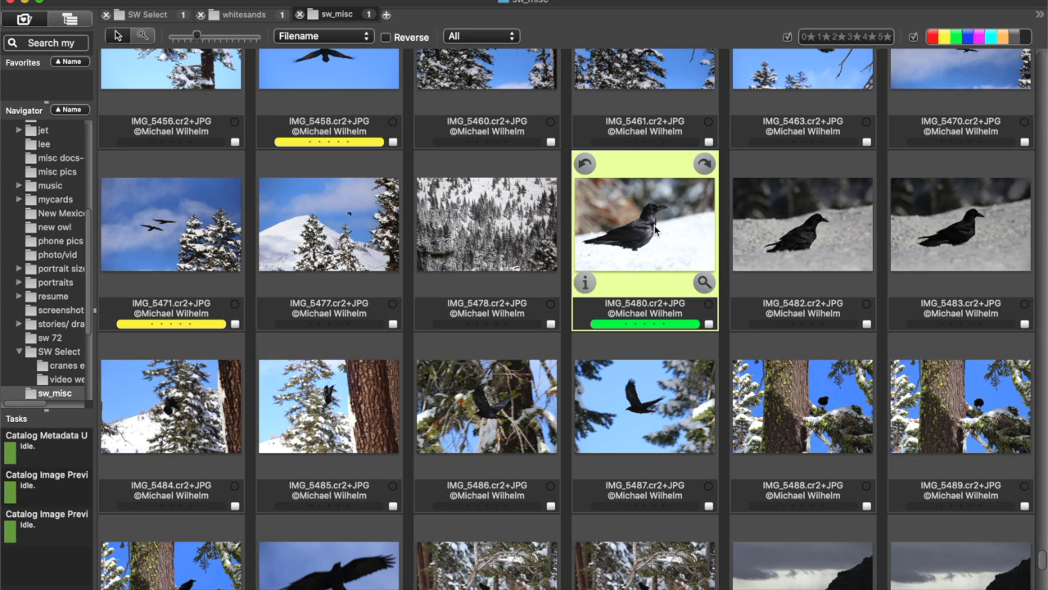
double_click(655, 229)
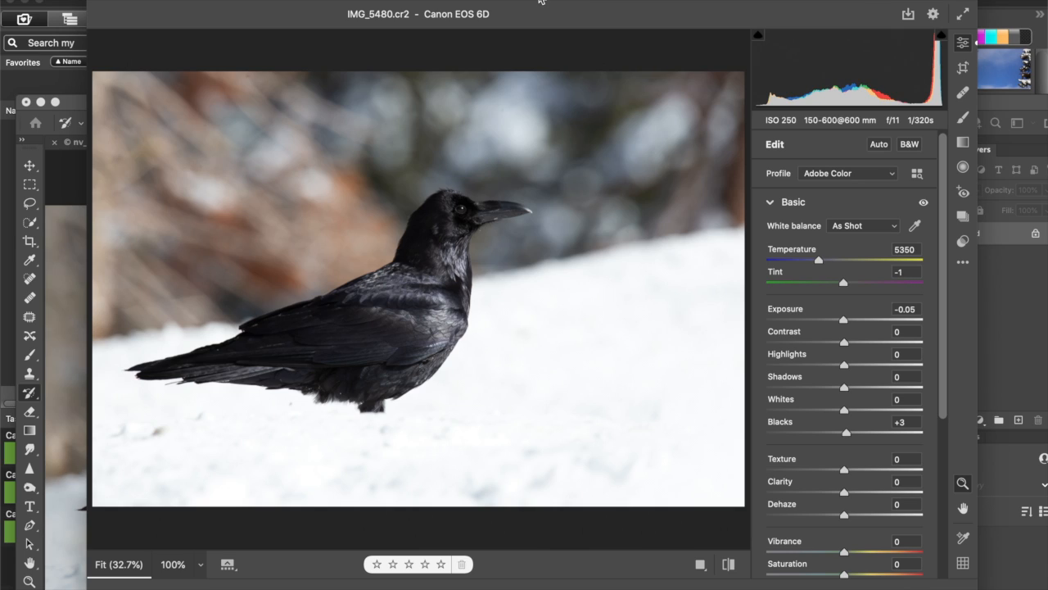
Set the raw photo's exposure to -1.00 and open it as a normal image.
left_click_drag(844, 325, 828, 326)
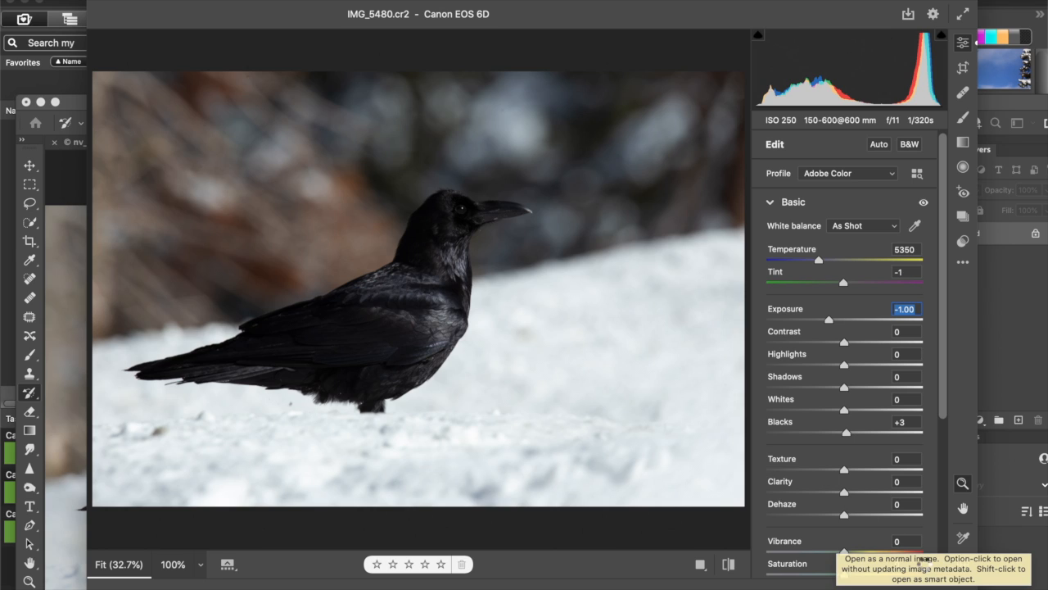
left_click(924, 563)
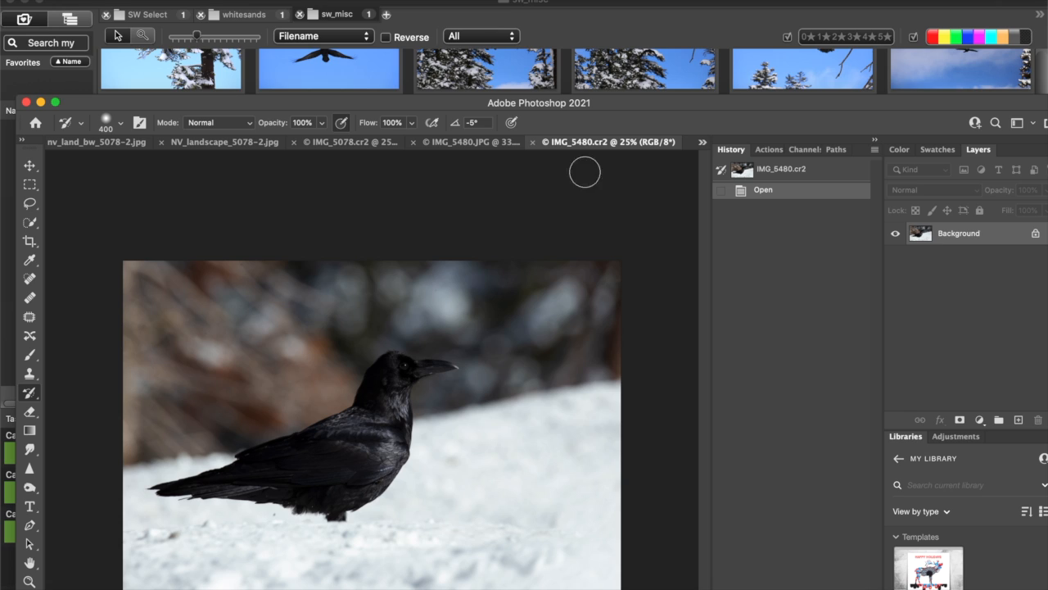
left_click_drag(475, 107, 479, 10)
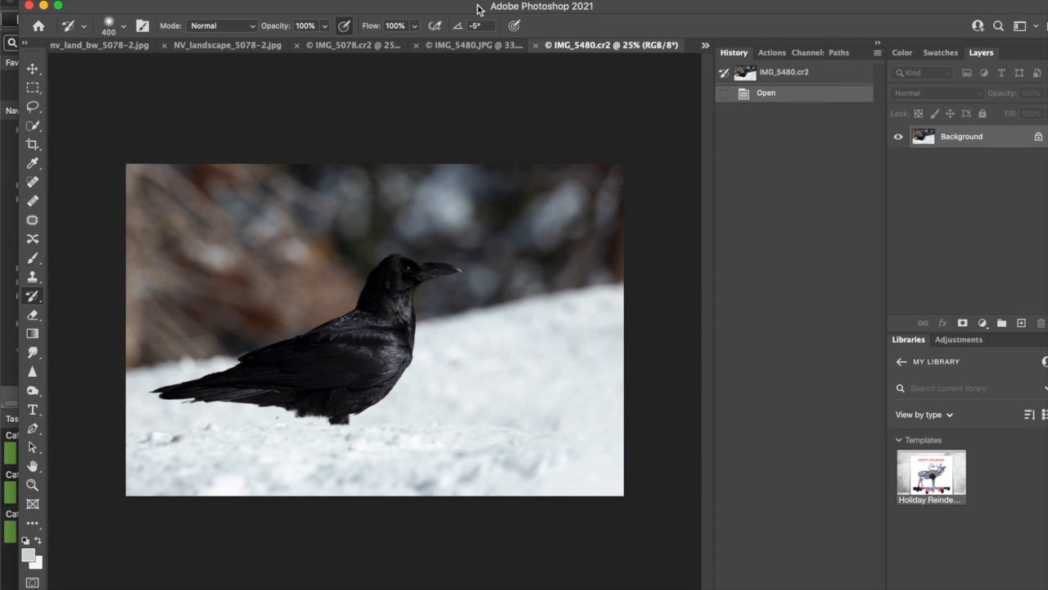
Collapse the history display and compare the darkened IMG_5480.cr2 with the edited IMG_5480.JPG, both at 33.3% zoom.
left_click(879, 45)
key("super+equal")
key("super+equal")
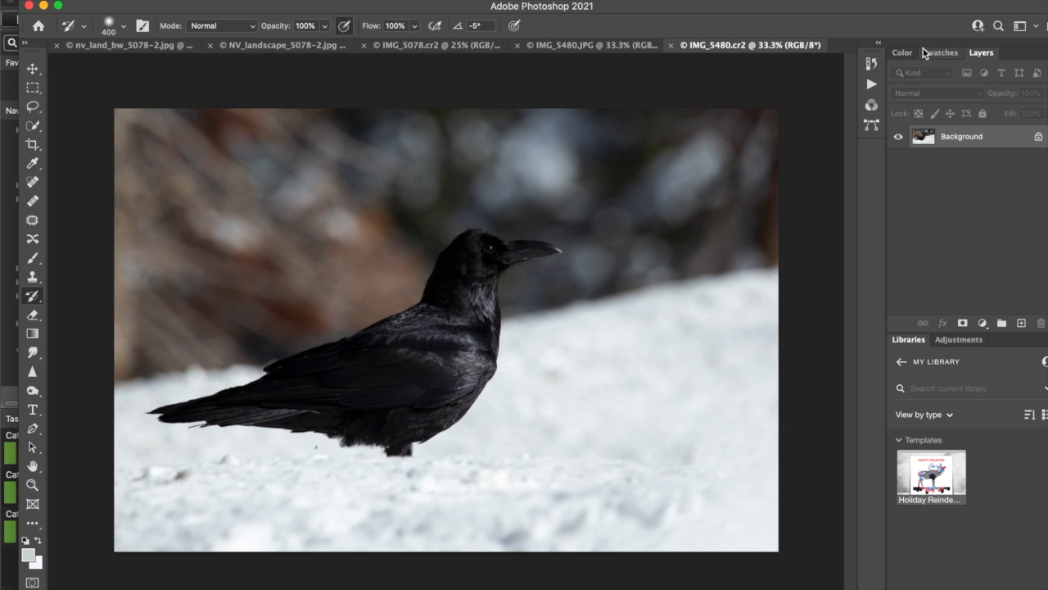
key("super+minus")
left_click(609, 44)
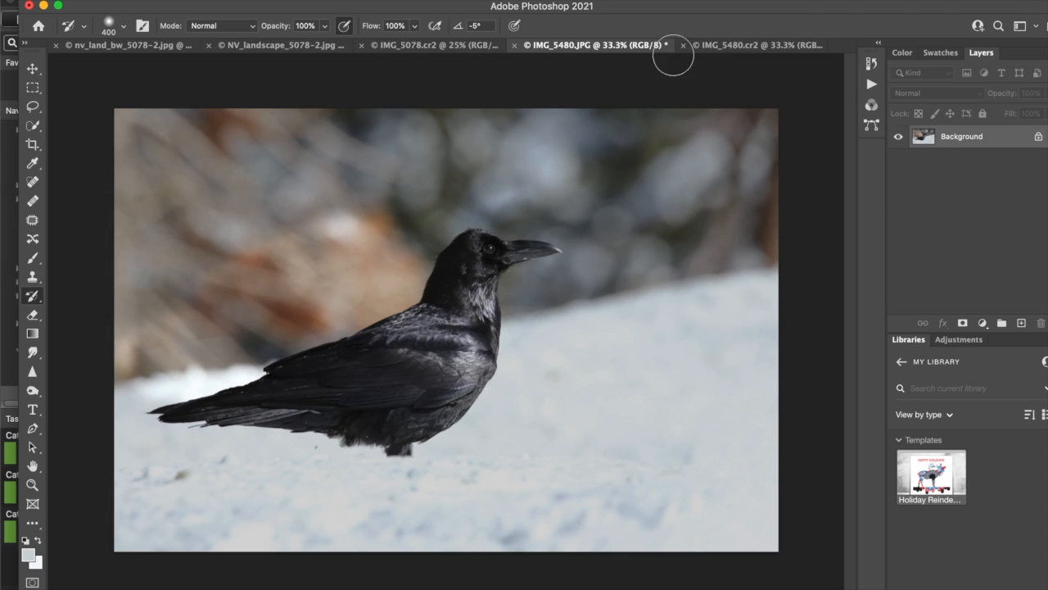
left_click(709, 45)
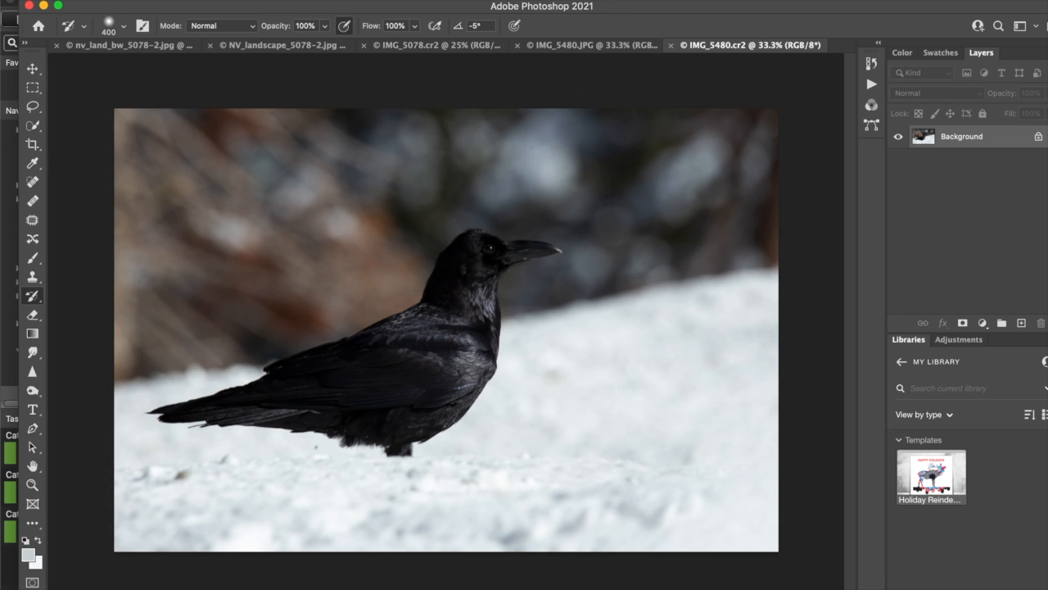
Switch to the photo browser, reopen IMG_5480.cr2 for raw editing, raise its exposure and open it as a second image.
left_click_drag(629, 6, 608, 64)
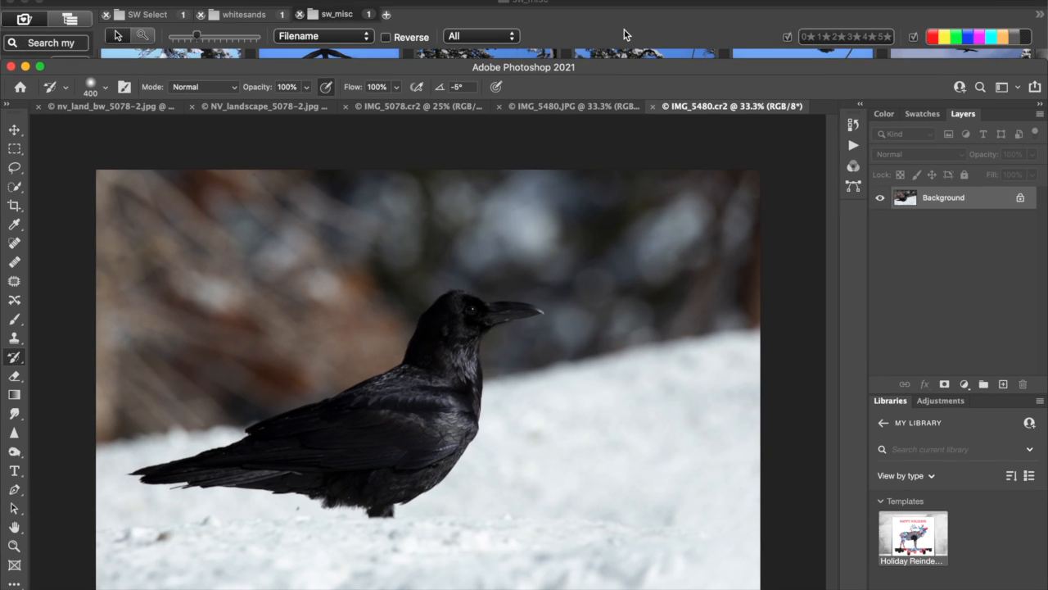
left_click(624, 34)
mouse_move(653, 196)
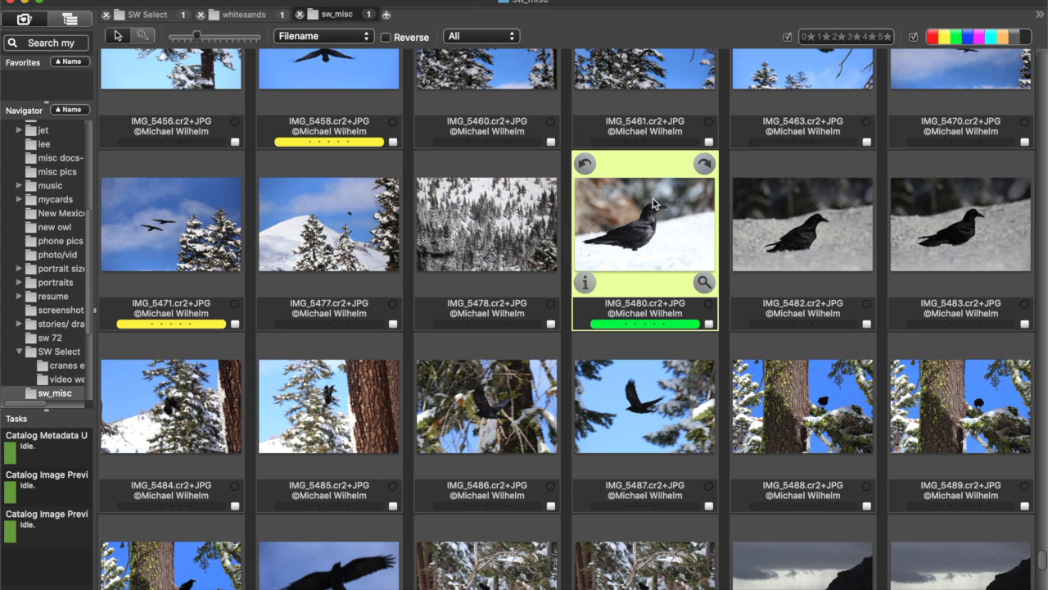
key("super+Tab")
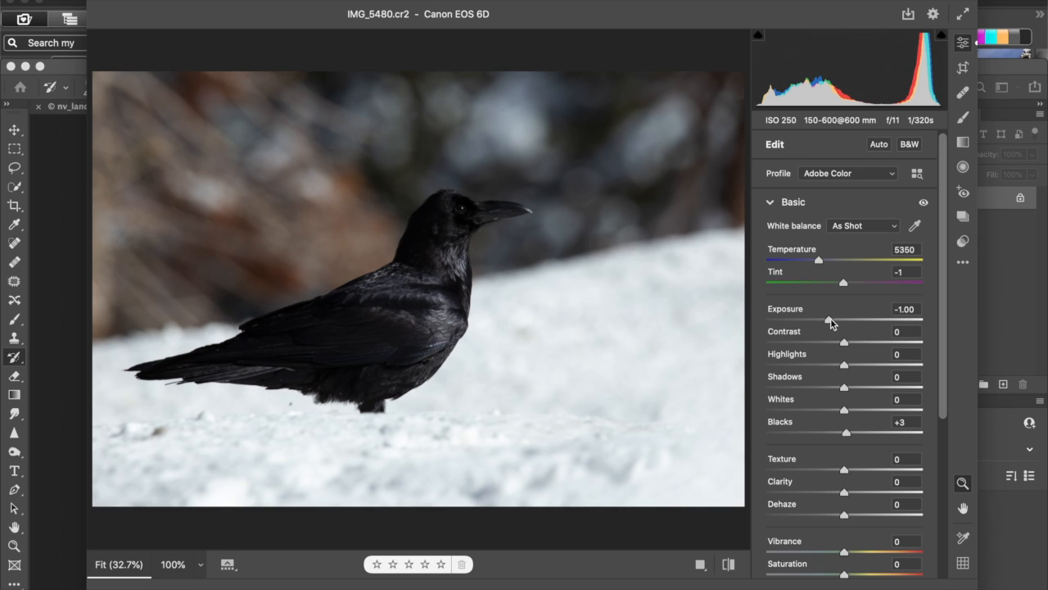
left_click_drag(832, 326, 846, 321)
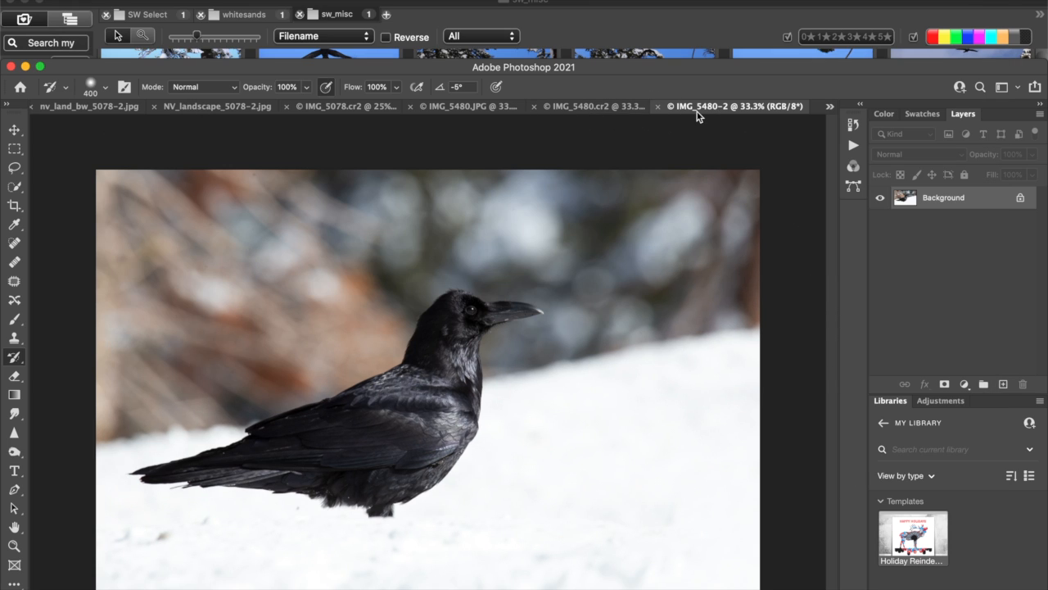
Copy the entire brighter IMG_5480-2 image and paste it as a new layer into the darkened IMG_5480.cr2.
left_click(606, 107)
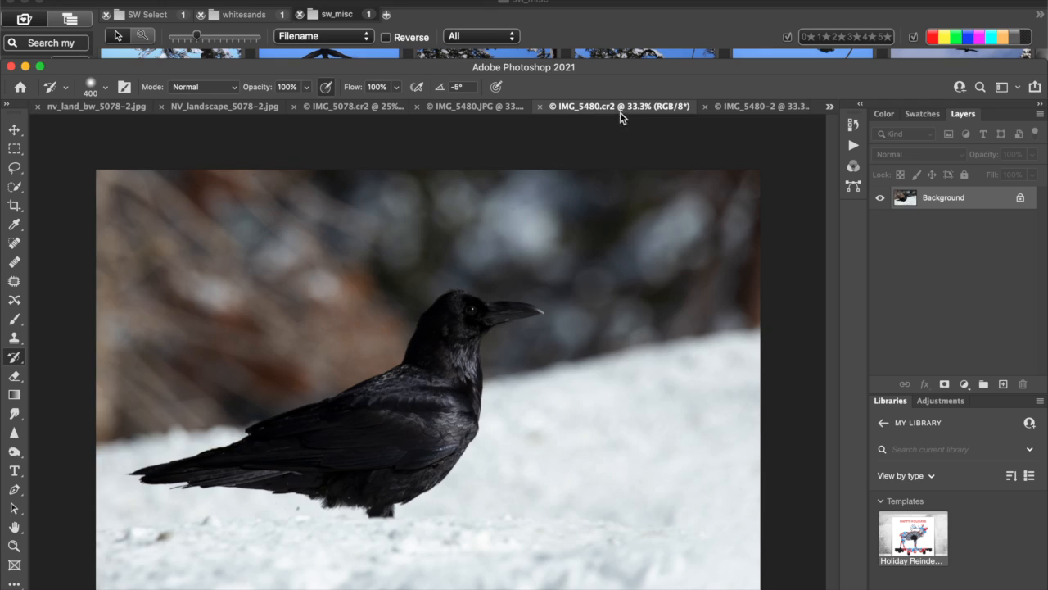
left_click(733, 106)
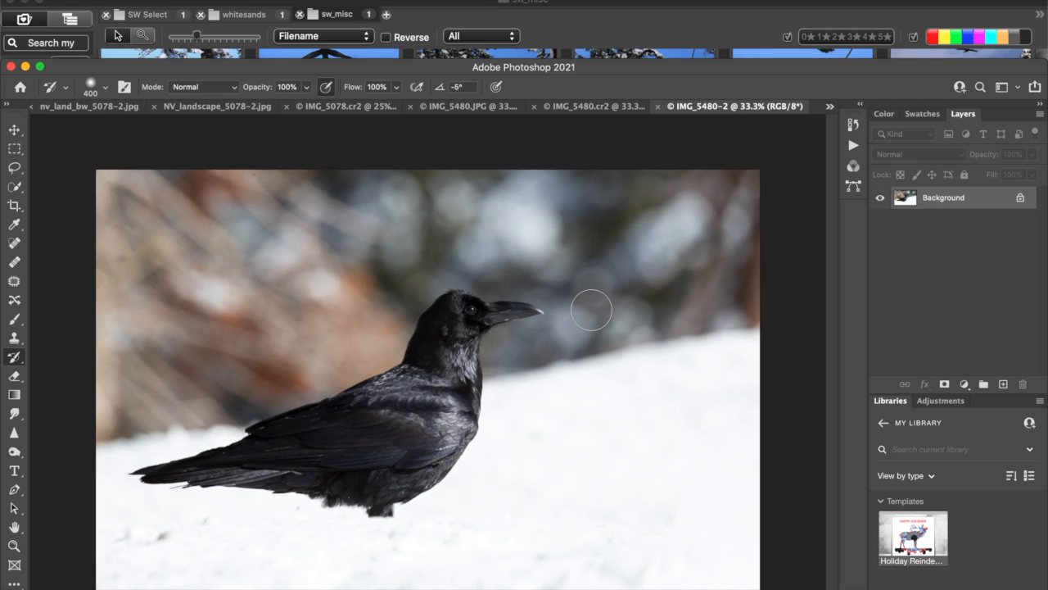
key("super+a")
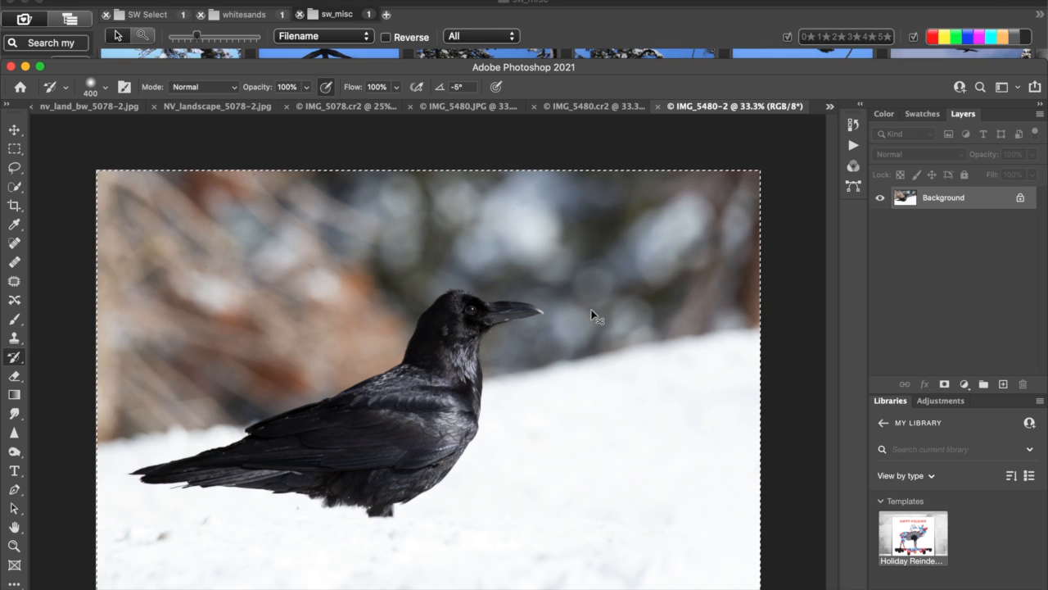
left_click(577, 108)
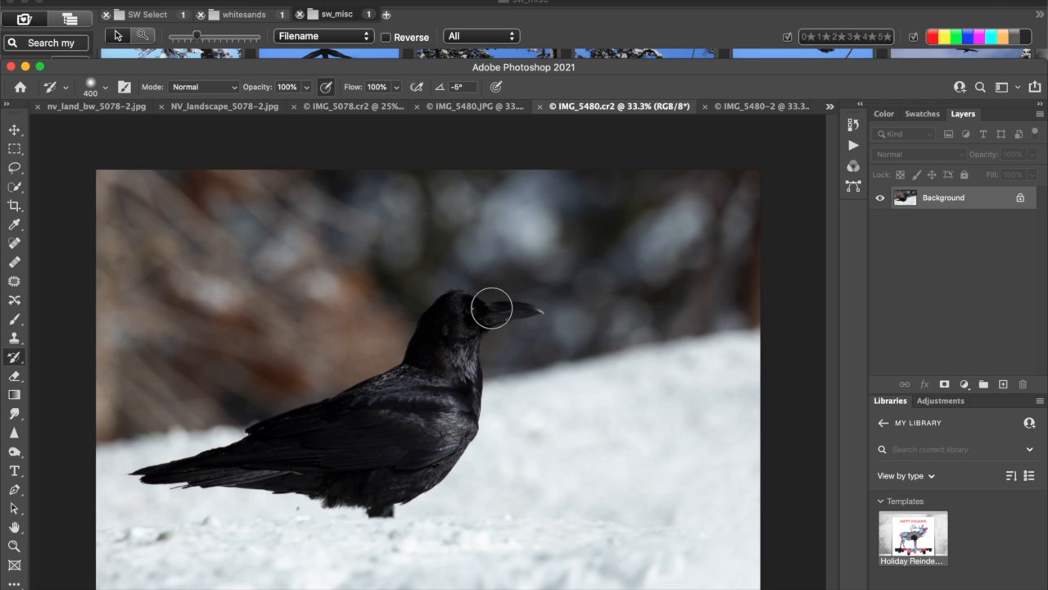
key("super+v")
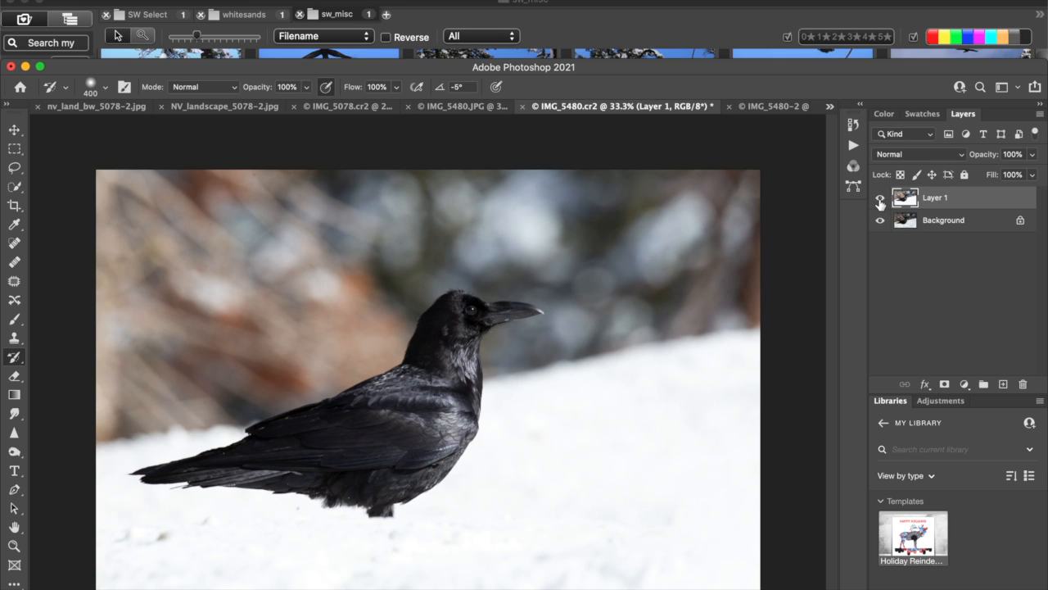
Compare the image with Layer 1 hidden and shown, and erase that layer's bright snow with a soft 800 px Eraser.
left_click(881, 200)
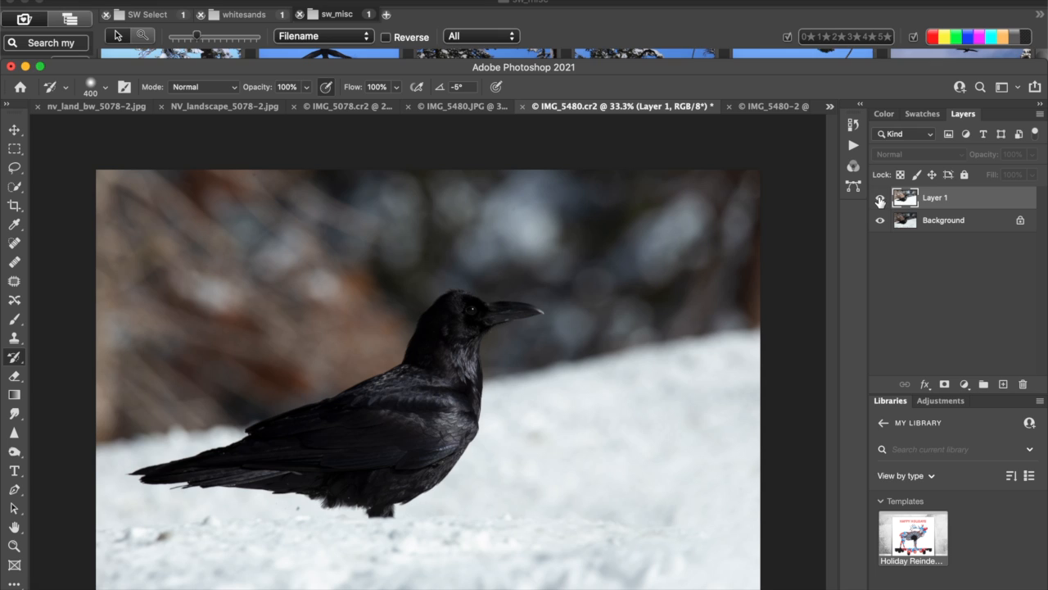
left_click(881, 200)
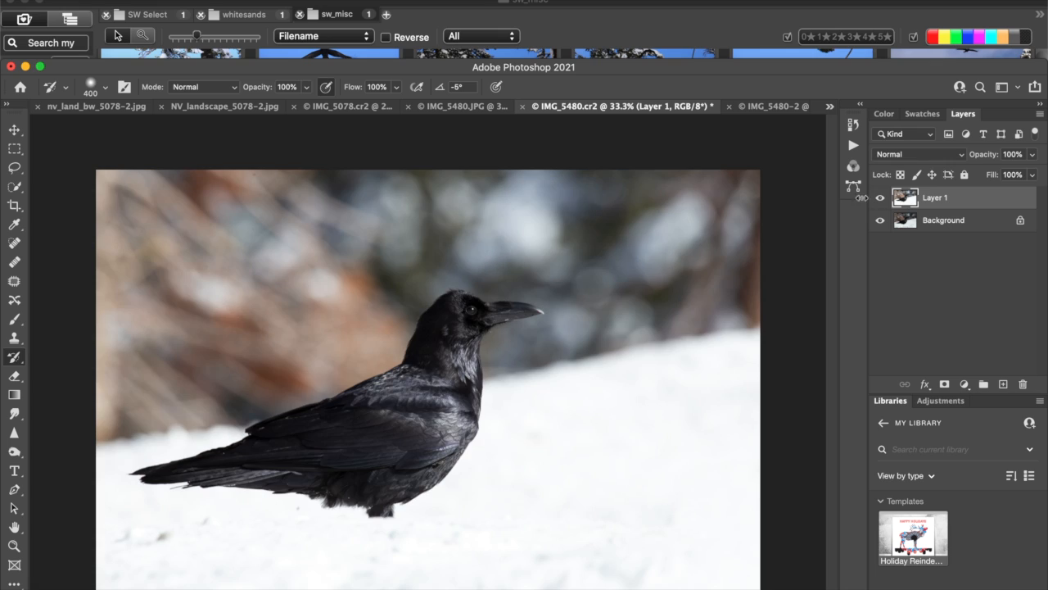
left_click(15, 377)
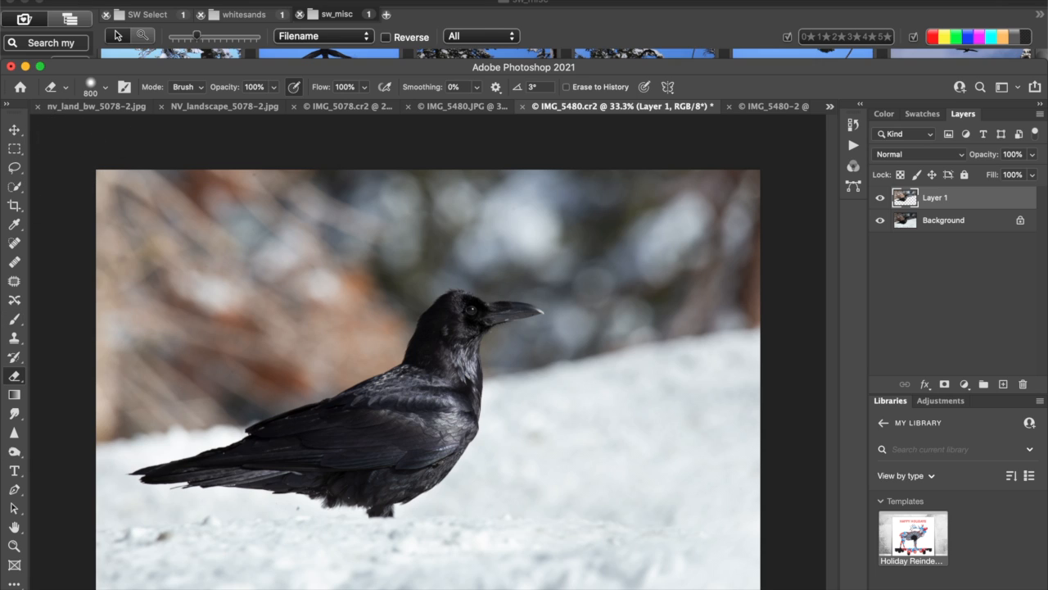
Adjust the snow erasure's opacity with Fade, and erase the blurred background around the crow on Layer 1.
left_click(112, 0)
mouse_move(145, 0)
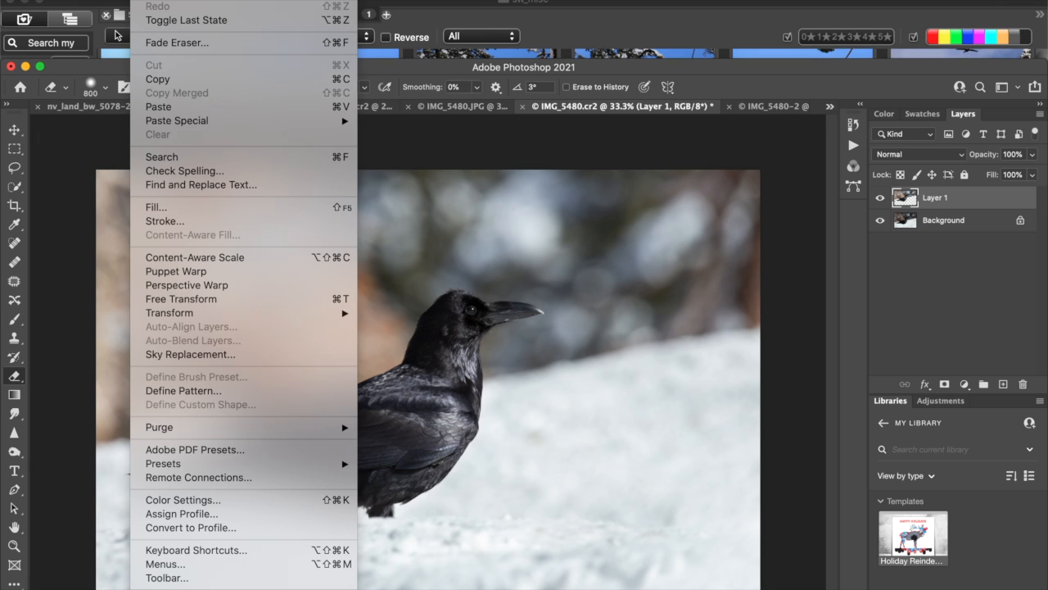
left_click(163, 45)
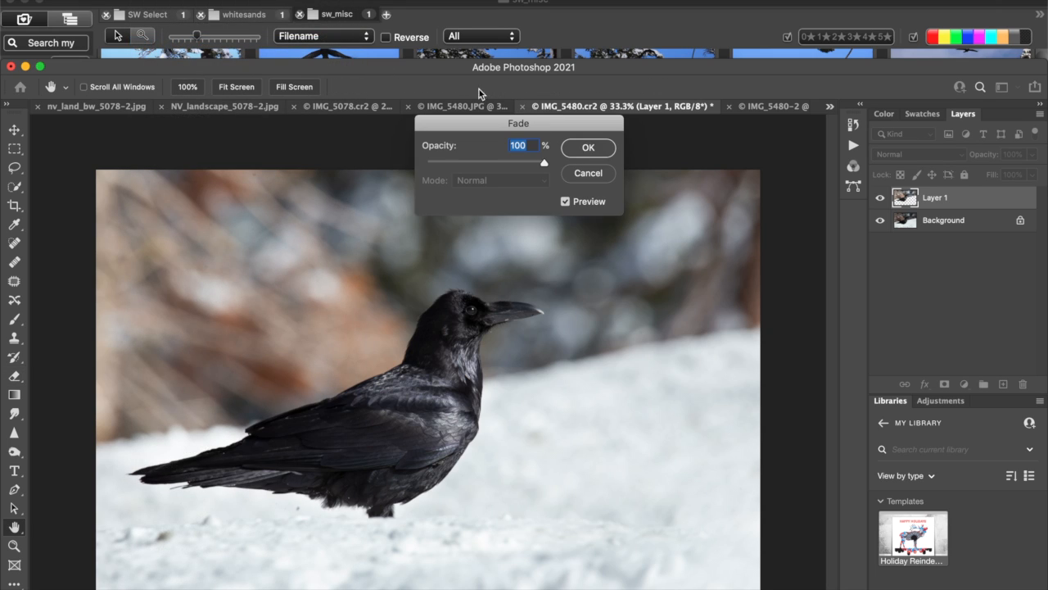
left_click_drag(544, 166, 525, 168)
mouse_move(521, 163)
left_mouse_down()
mouse_move(506, 166)
mouse_move(541, 166)
left_mouse_up()
left_click(587, 148)
key("e")
mouse_move(235, 175)
left_mouse_down()
mouse_move(164, 205)
mouse_move(234, 168)
mouse_move(192, 243)
mouse_move(106, 348)
mouse_move(115, 376)
mouse_move(238, 336)
mouse_move(163, 385)
mouse_move(344, 344)
mouse_move(361, 325)
mouse_move(364, 289)
mouse_move(230, 277)
mouse_move(360, 223)
mouse_move(392, 232)
mouse_move(373, 291)
mouse_move(402, 287)
mouse_move(443, 246)
mouse_move(475, 236)
mouse_move(458, 238)
mouse_move(504, 237)
mouse_move(524, 185)
mouse_move(684, 194)
mouse_move(604, 246)
mouse_move(555, 238)
mouse_move(541, 258)
mouse_move(585, 235)
mouse_move(585, 269)
mouse_move(677, 290)
left_mouse_up()
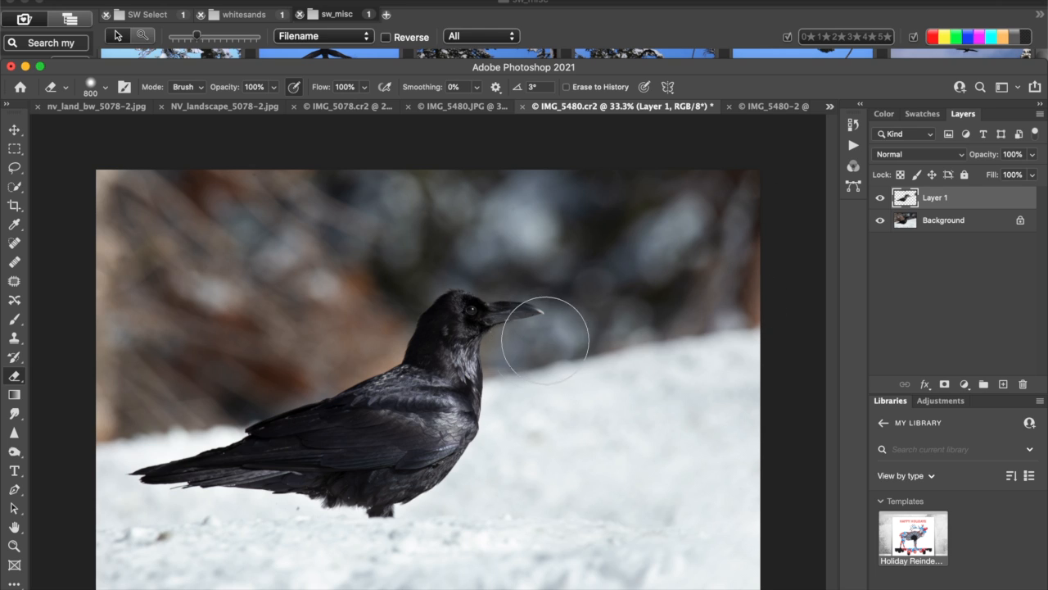
View the blended crow photo in full-screen mode, inspect it enlarged, and return to the standard workspace.
mouse_move(745, 67)
left_mouse_down()
mouse_move(749, 0)
mouse_move(791, 0)
left_mouse_up()
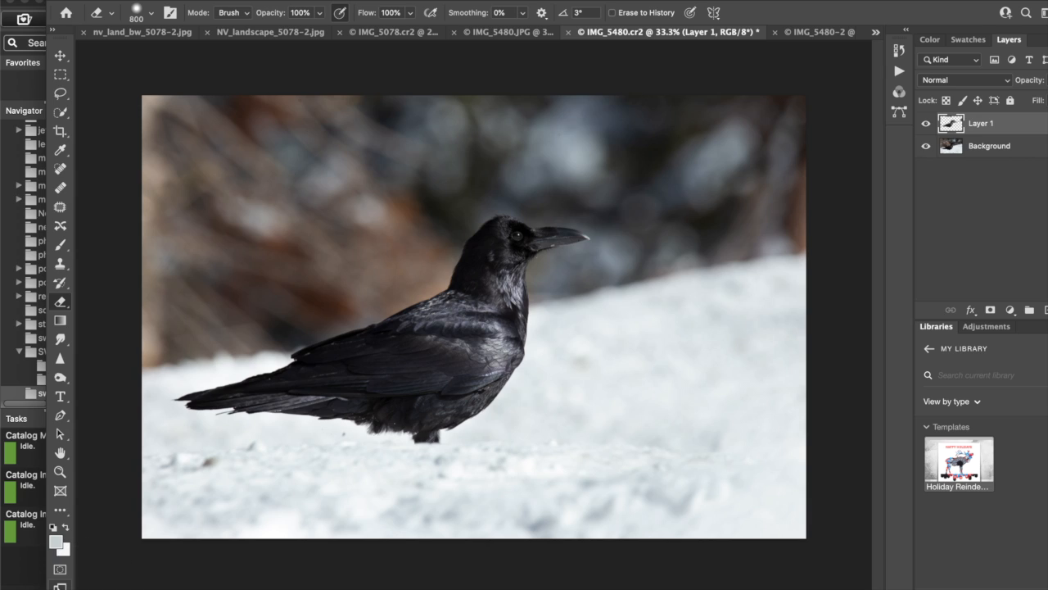
key("f")
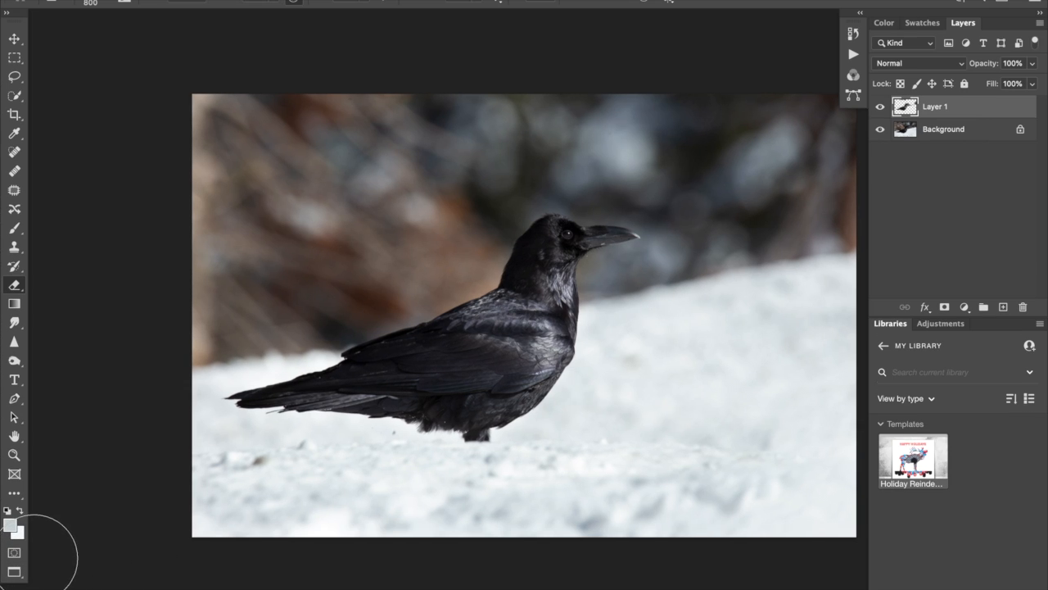
left_click(14, 571)
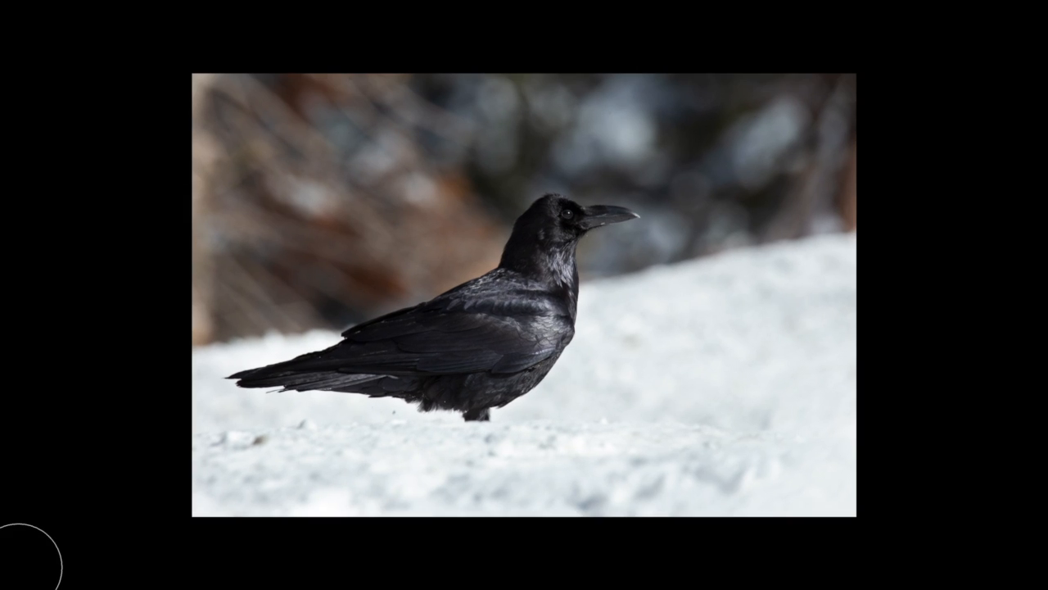
key("ctrl+plus")
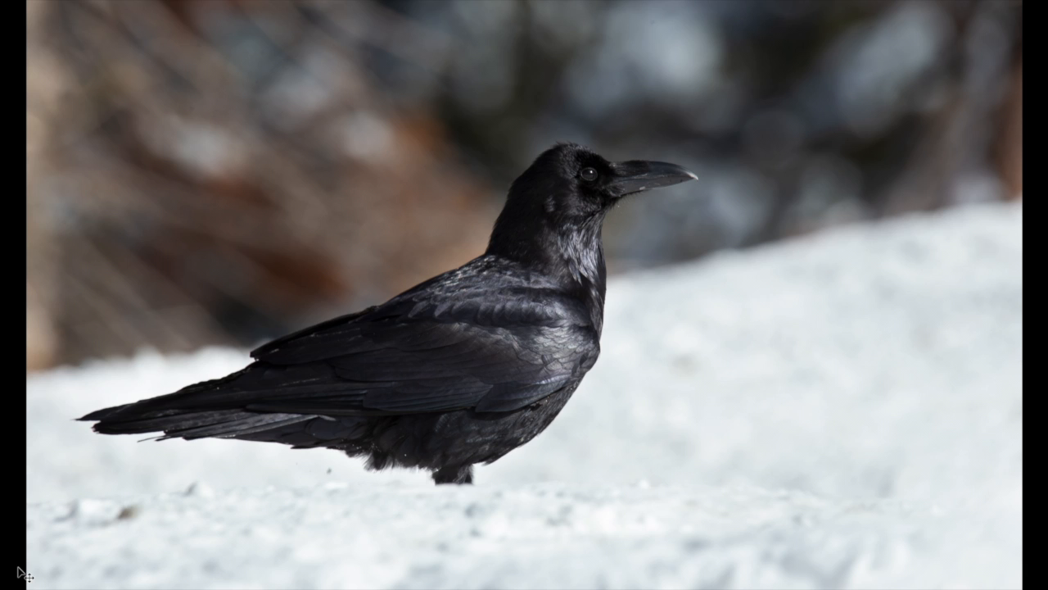
key("ctrl+minus")
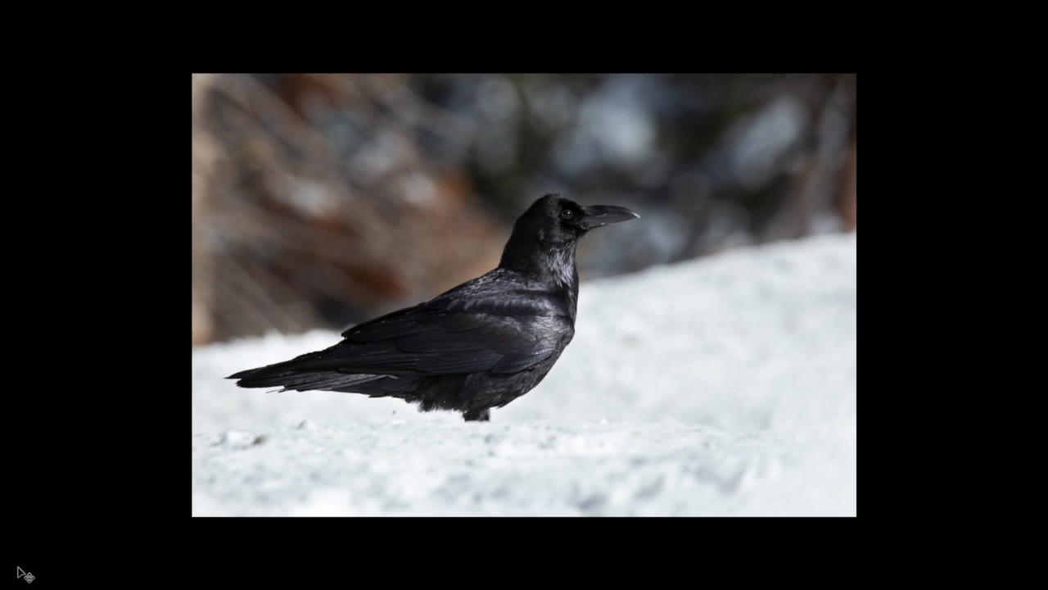
key("b")
key("f")
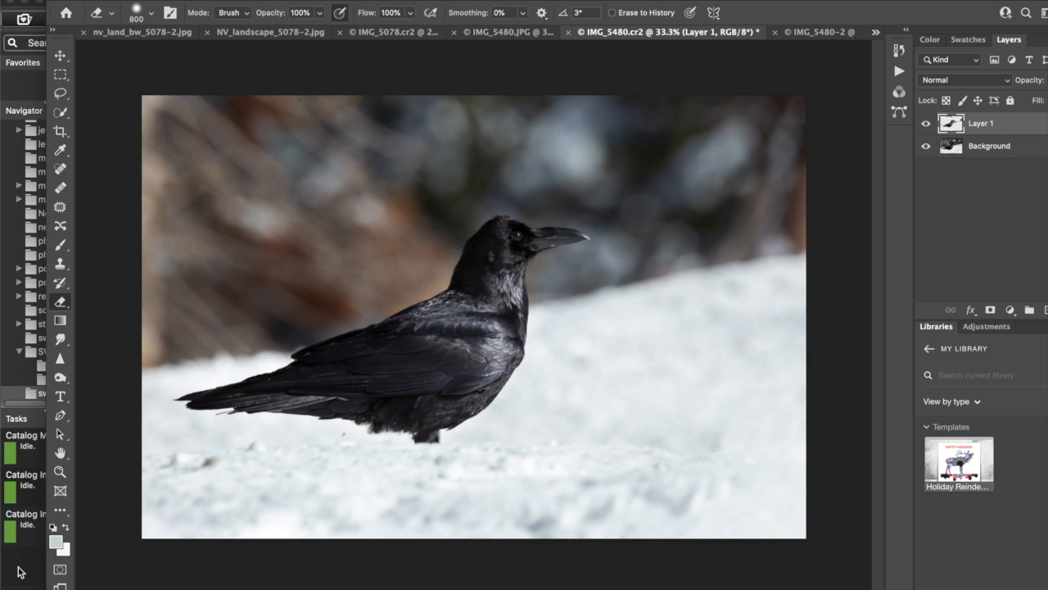
Switch to the photo browser and examine IMG_5480's shooting data and enlarged preview.
left_click(26, 84)
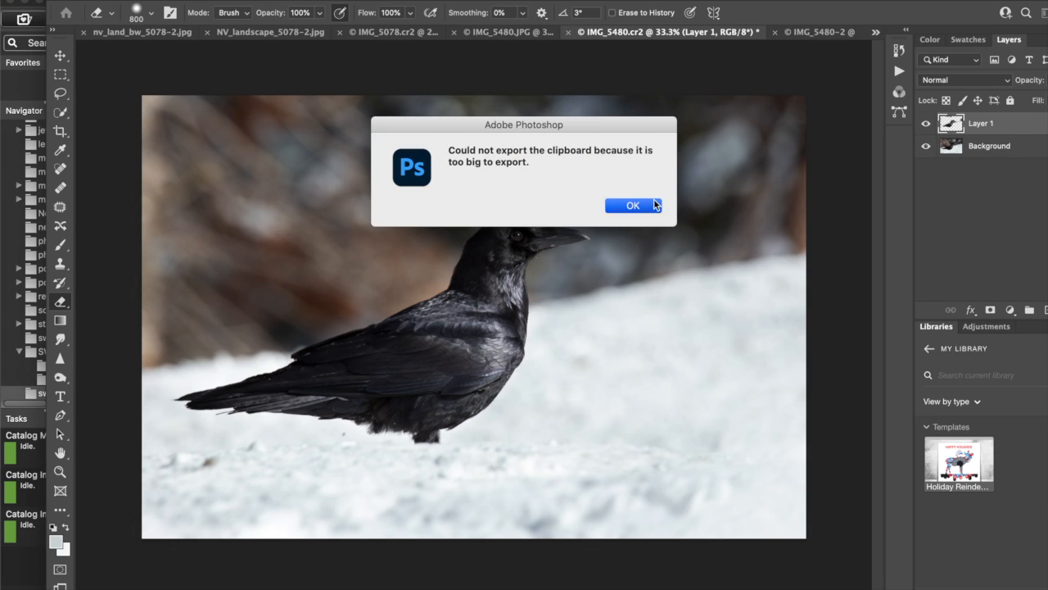
left_click(653, 203)
left_click_drag(516, 5, 519, 402)
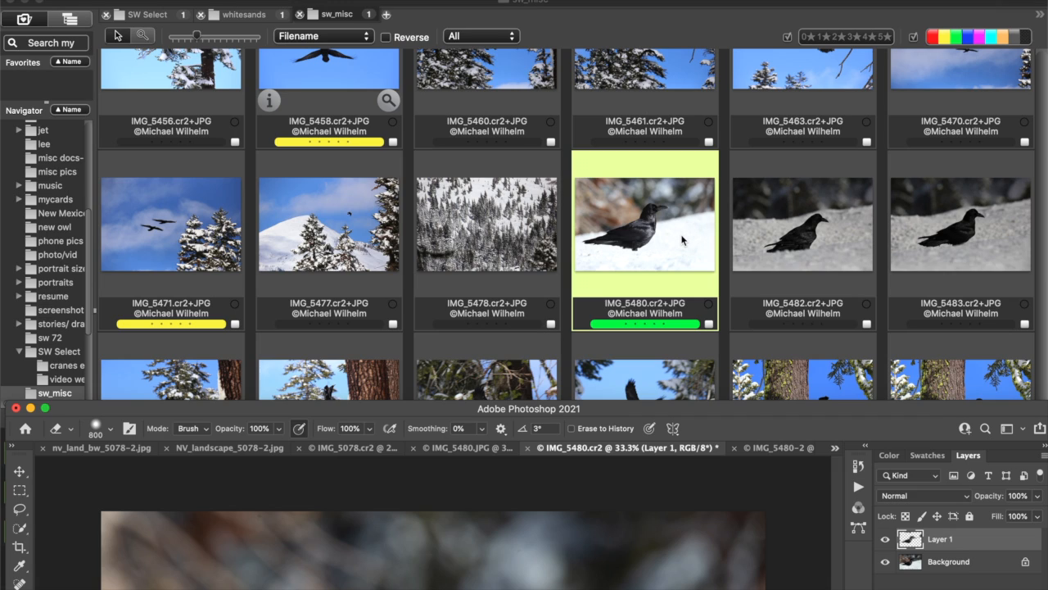
left_click(680, 242)
mouse_move(679, 241)
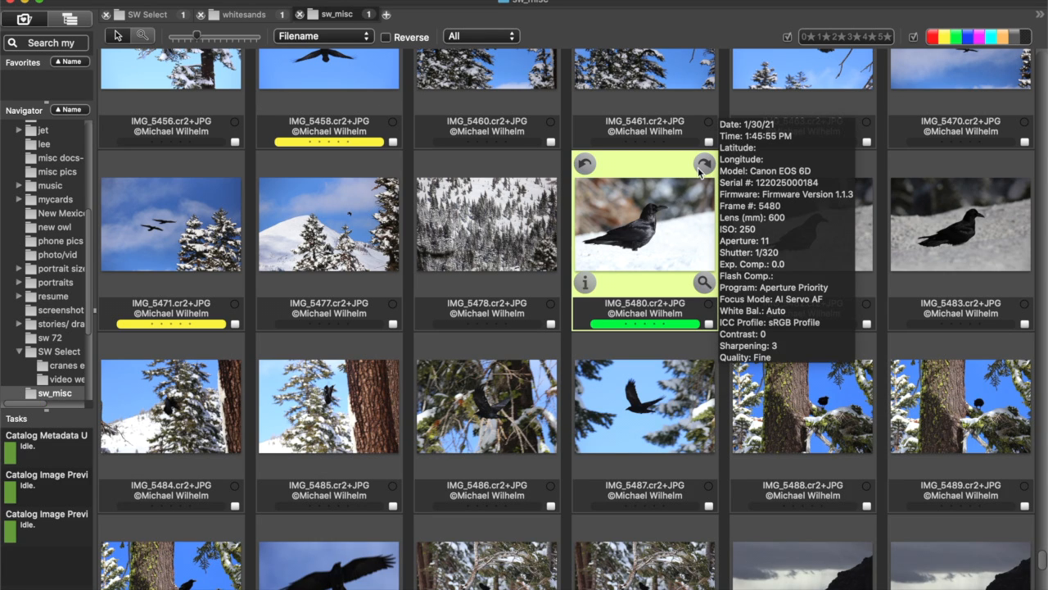
double_click(666, 213)
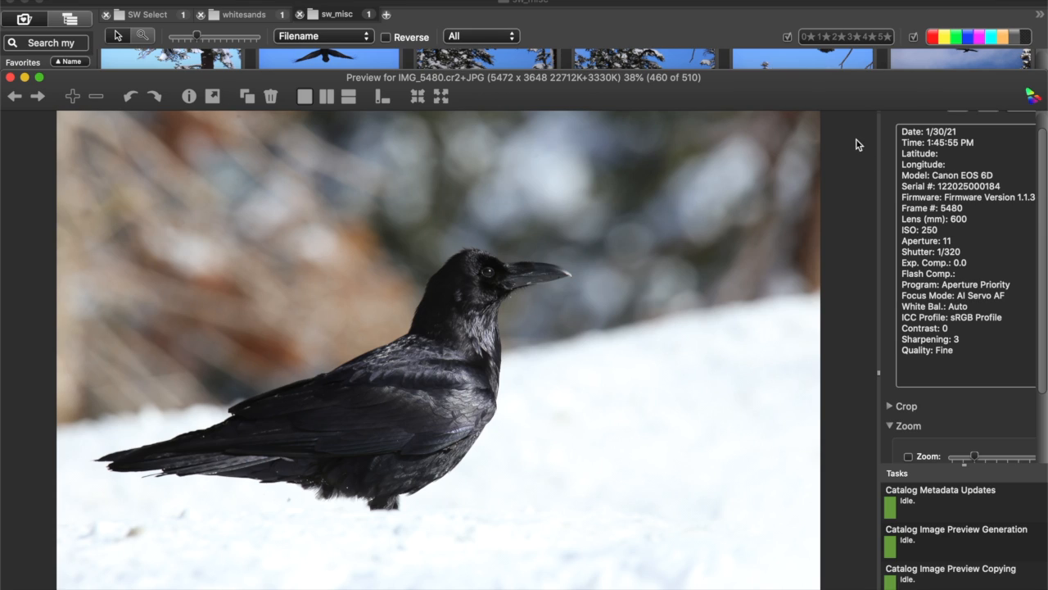
key("Escape")
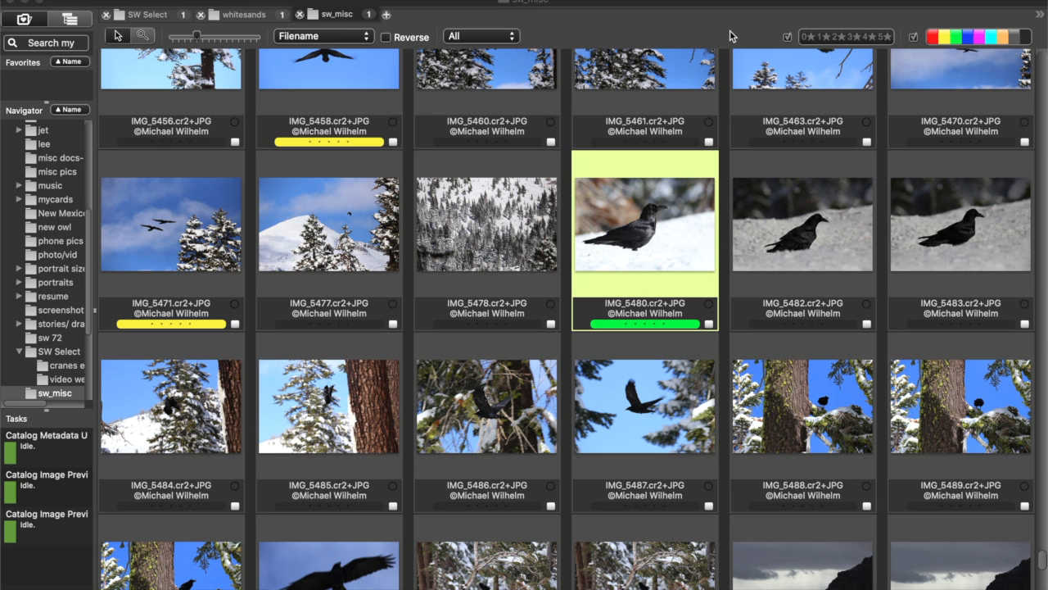
Compare the preview and shooting data of IMG_5482, especially the shutter speed, with those of IMG_5480.
left_click(798, 226)
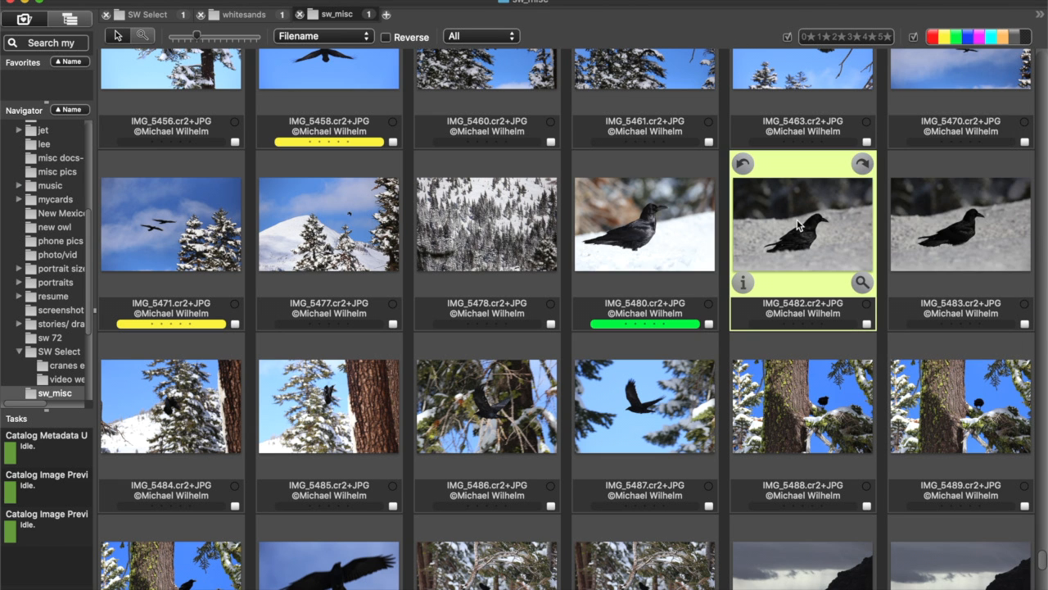
mouse_move(716, 266)
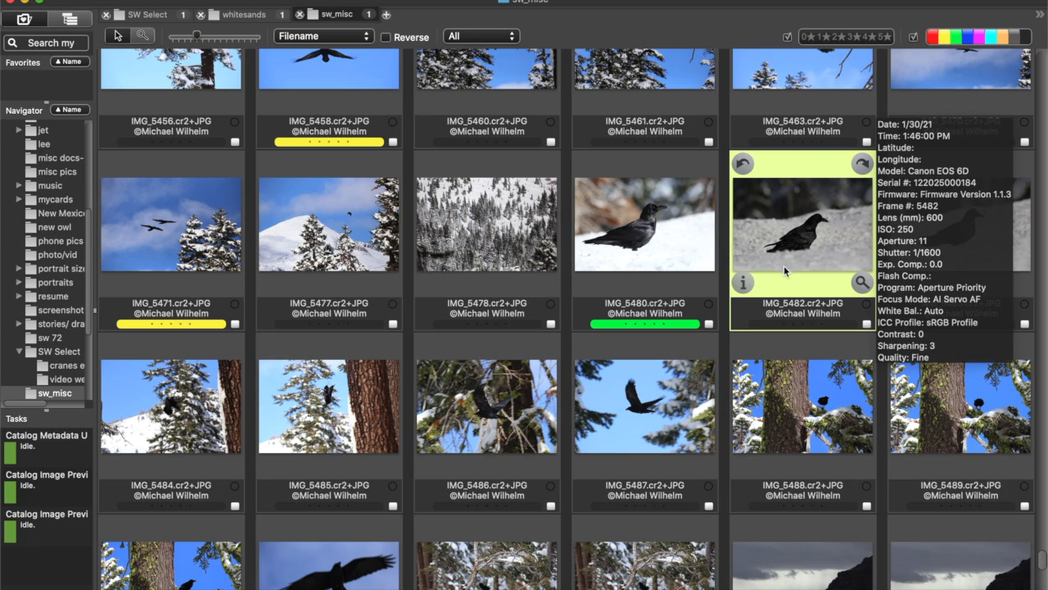
mouse_move(800, 271)
double_click(807, 195)
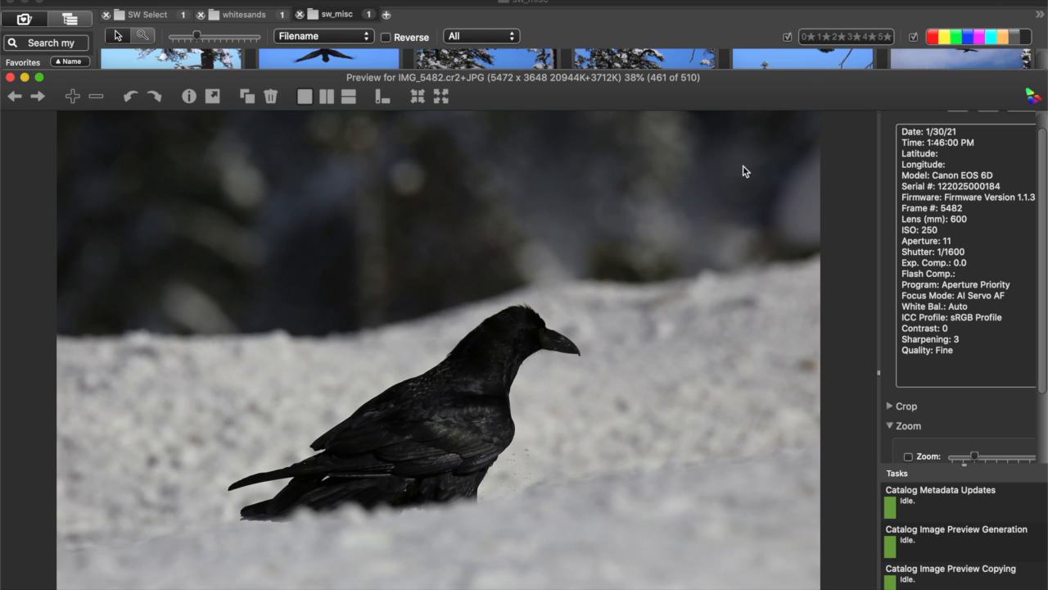
key("Left")
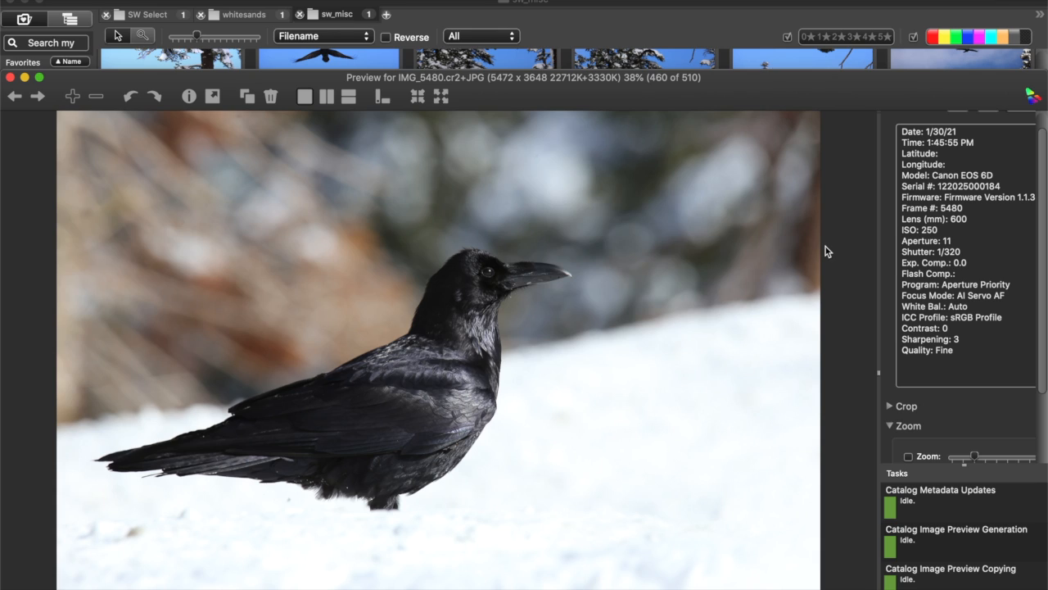
key("Right")
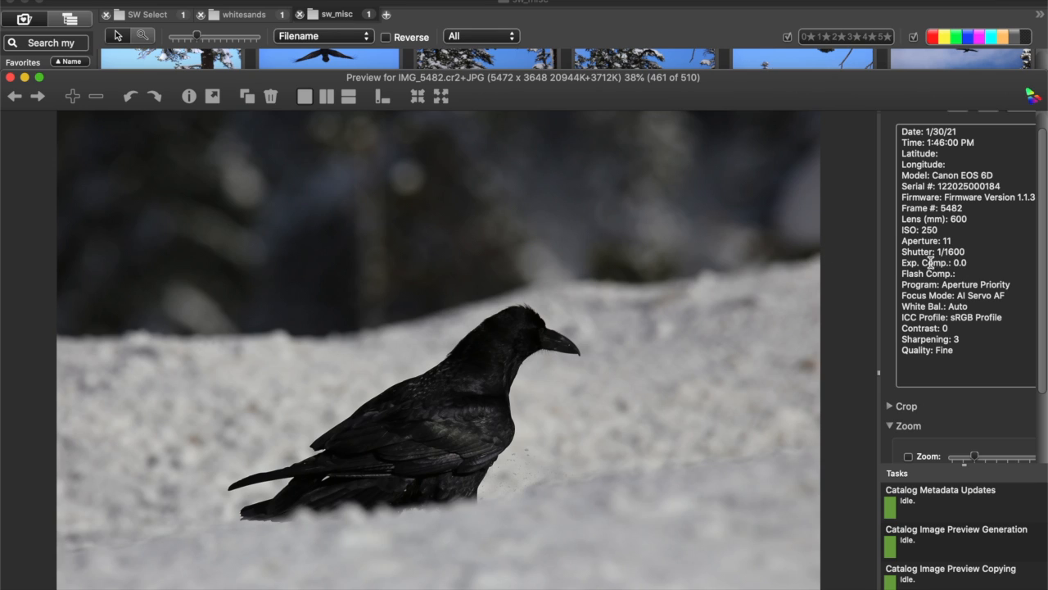
key("Left")
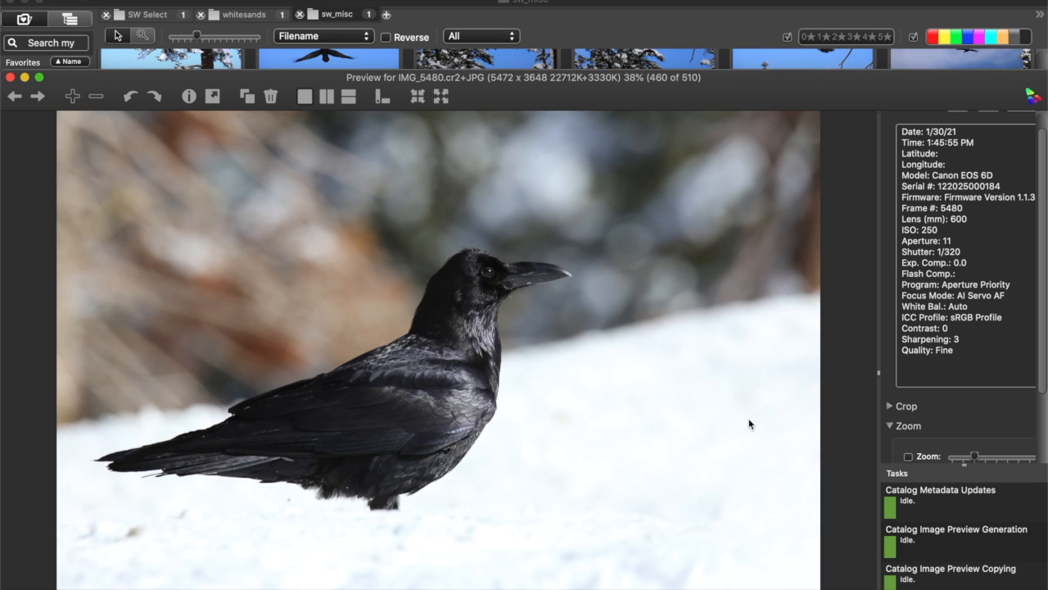
Switch to Photoshop, open the recent file 18_percent_grey.jpg.optimal.jpg, and reposition the window to show the whole grey chart.
mouse_move(349, 587)
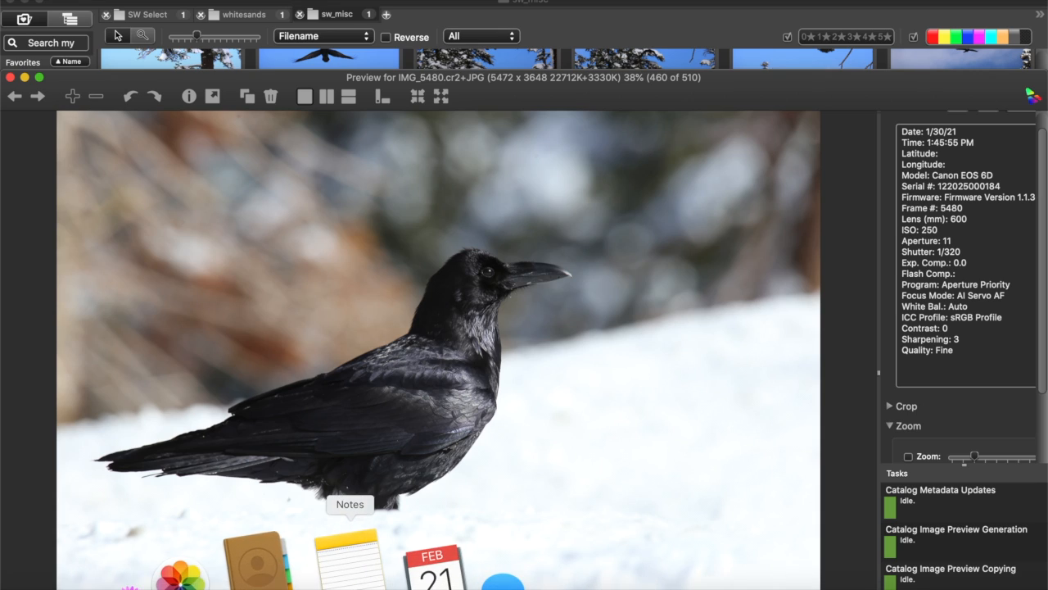
left_click(214, 580)
left_click_drag(303, 402, 282, 140)
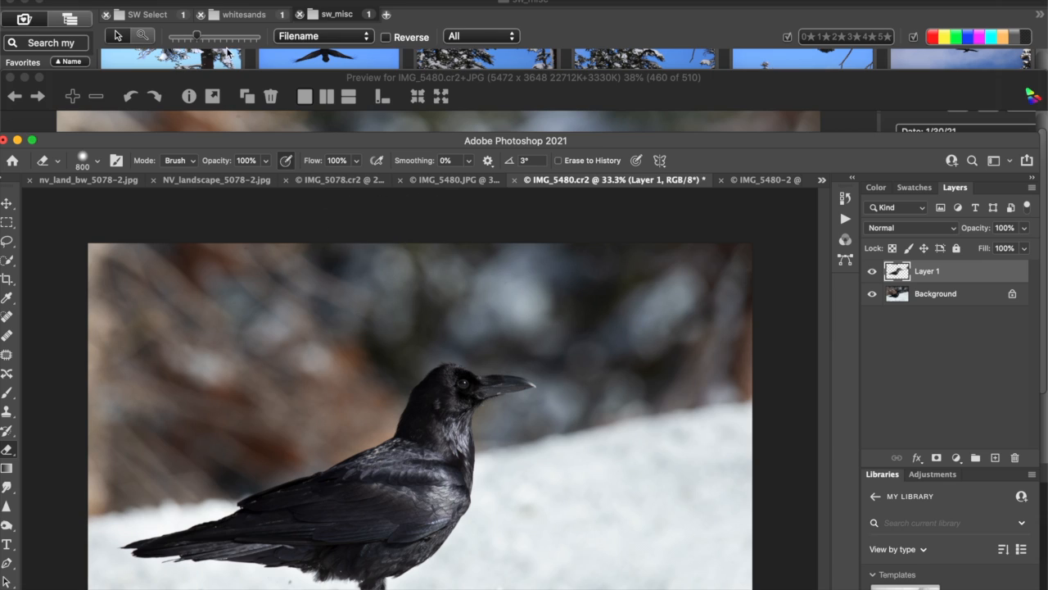
left_click(113, 0)
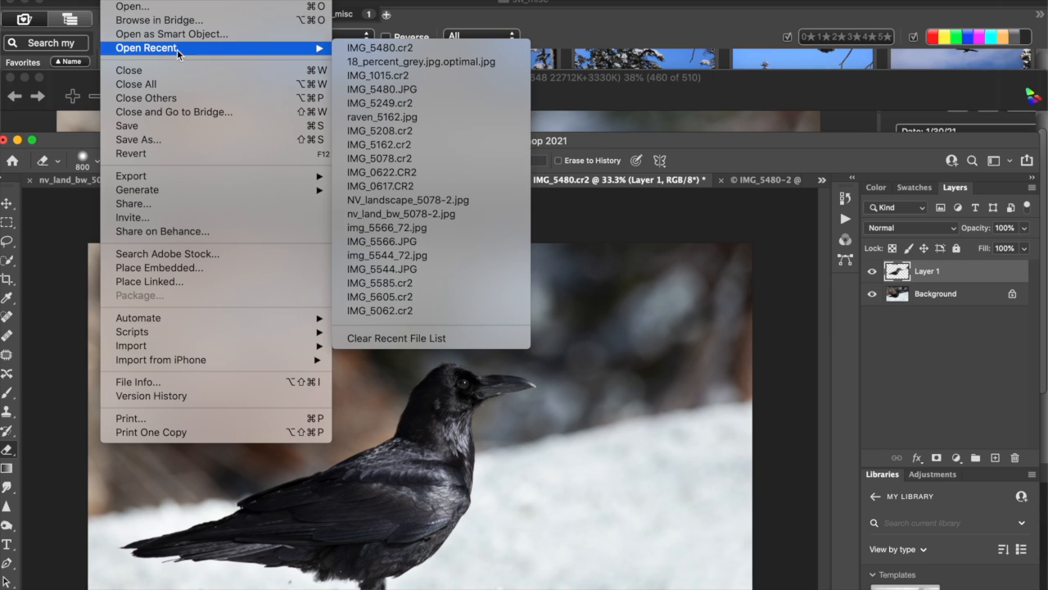
mouse_move(324, 54)
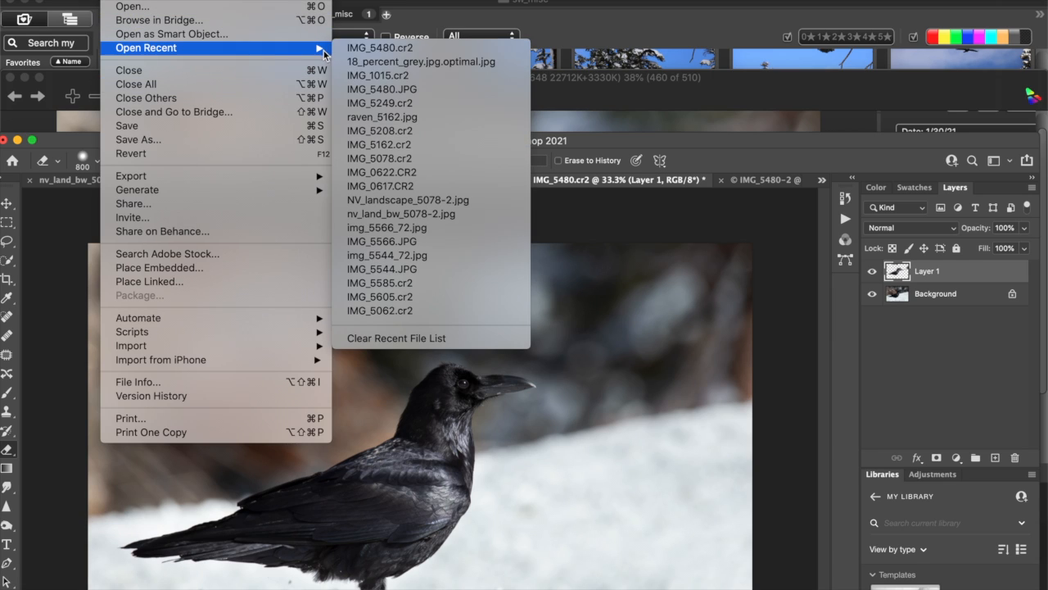
left_click(366, 62)
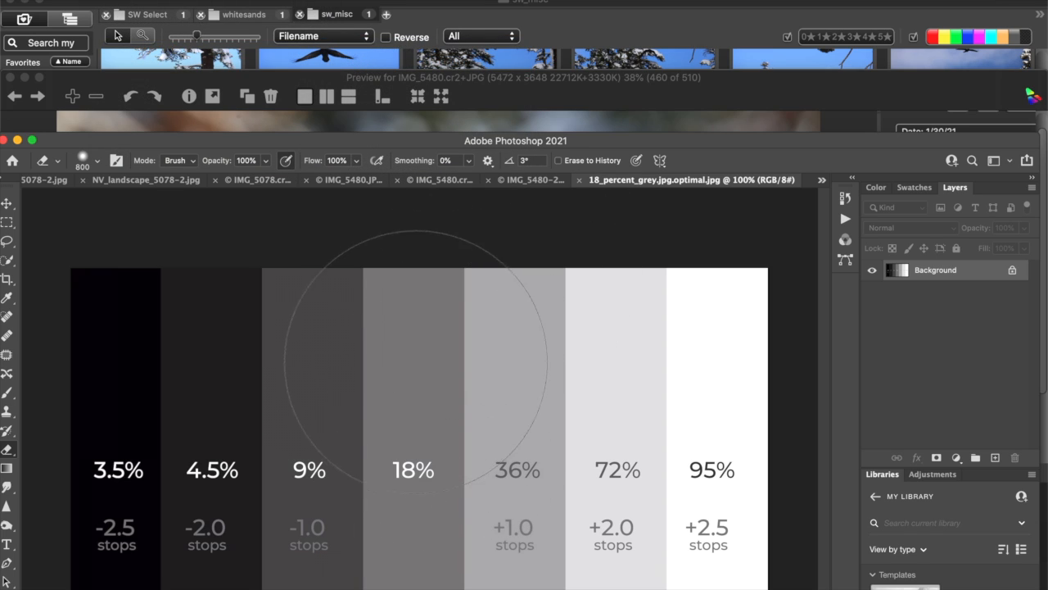
left_click_drag(419, 145, 486, 38)
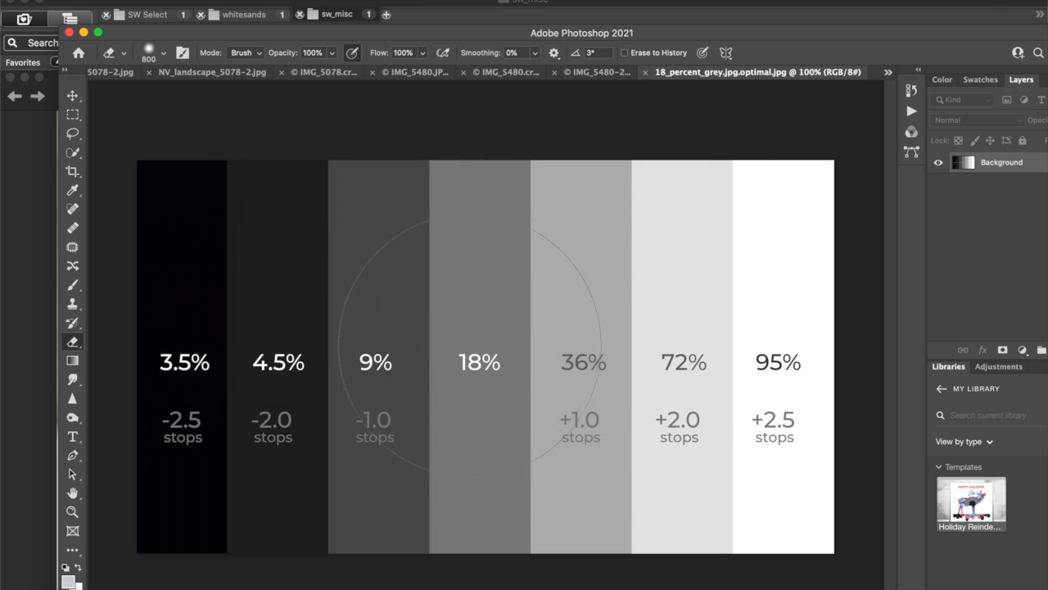
Reduce the Eraser brush size to 200 and undo the stray erasure over the grey chart's 18% band.
left_click(471, 297)
key("bracketleft")
key("bracketleft")
key("bracketleft")
key("bracketleft")
key("bracketleft")
key("bracketleft")
key("bracketleft")
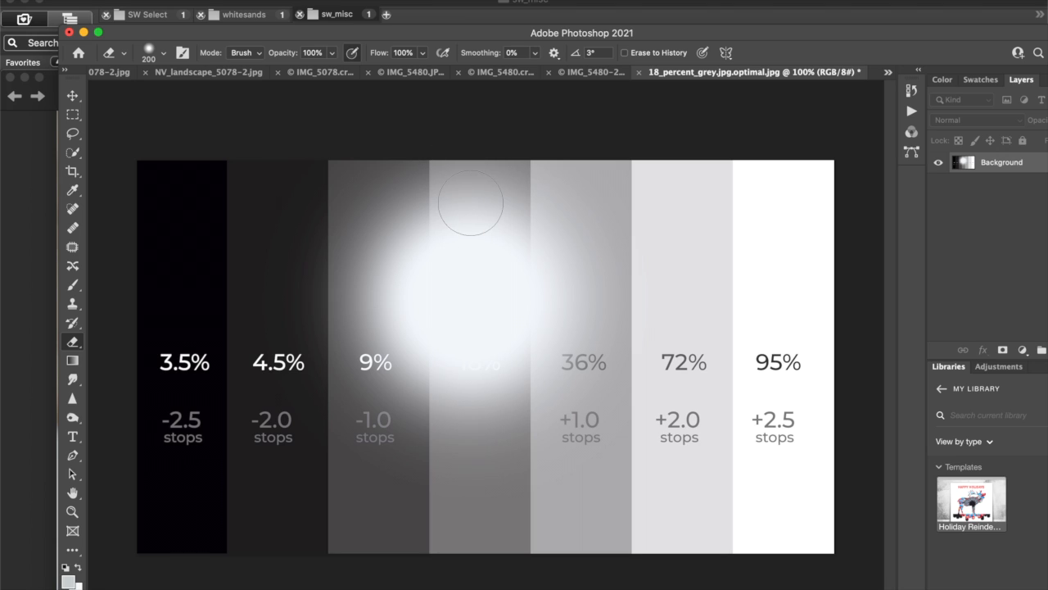
key("super+z")
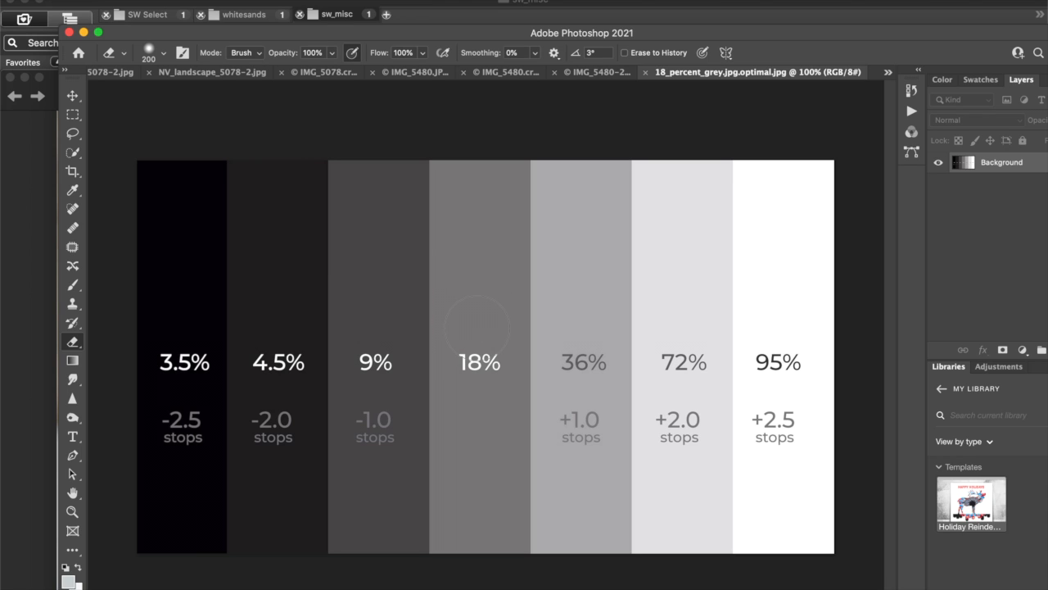
Move the Photoshop window aside, return to the photo browser, and compare the exposures of IMG_5480 and IMG_5482.
left_click_drag(469, 32, 418, 238)
left_click(488, 147)
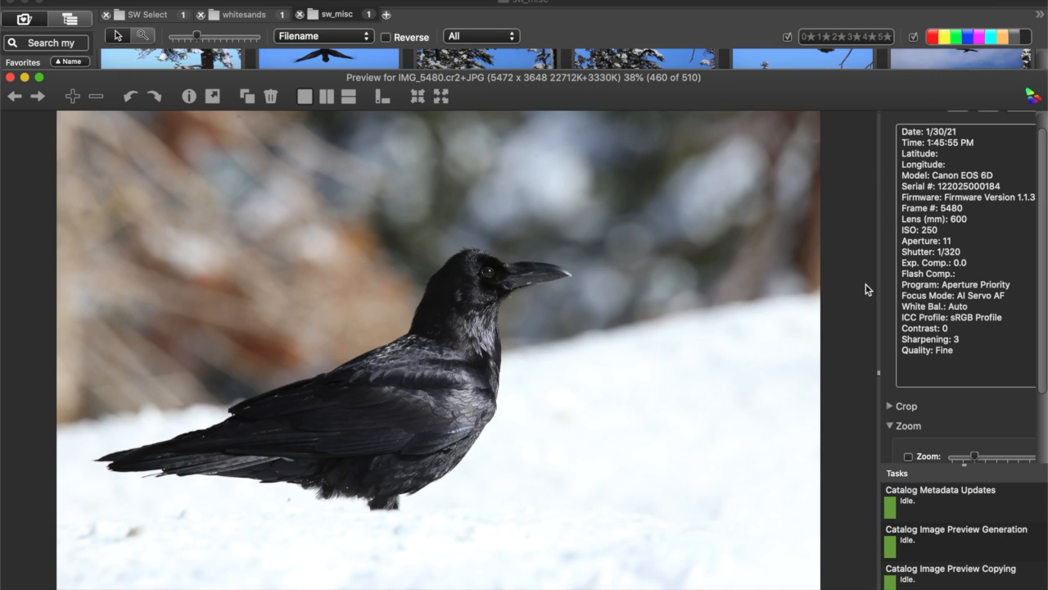
key("Right")
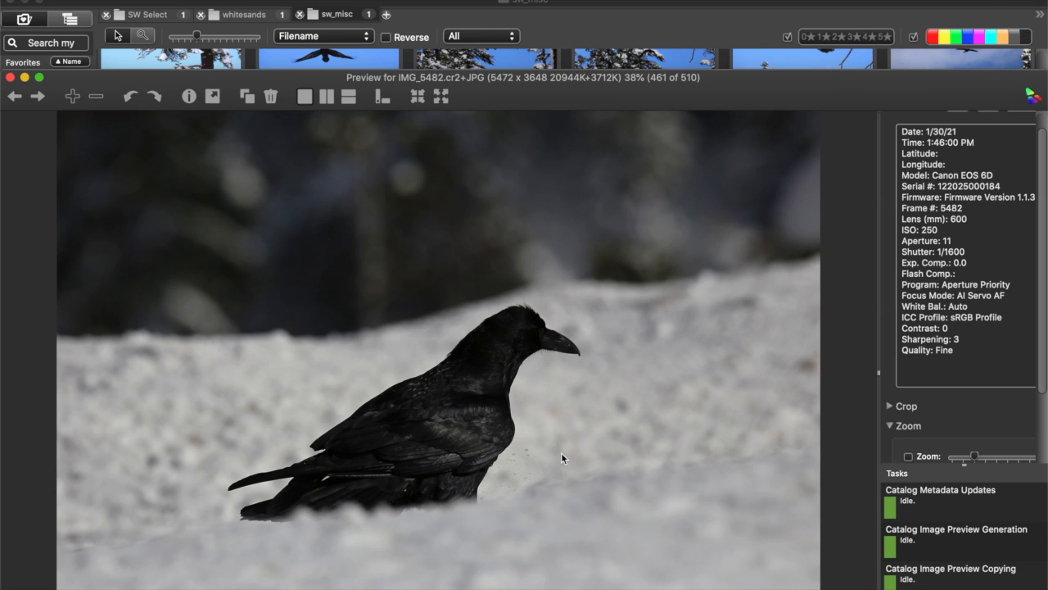
key("Left")
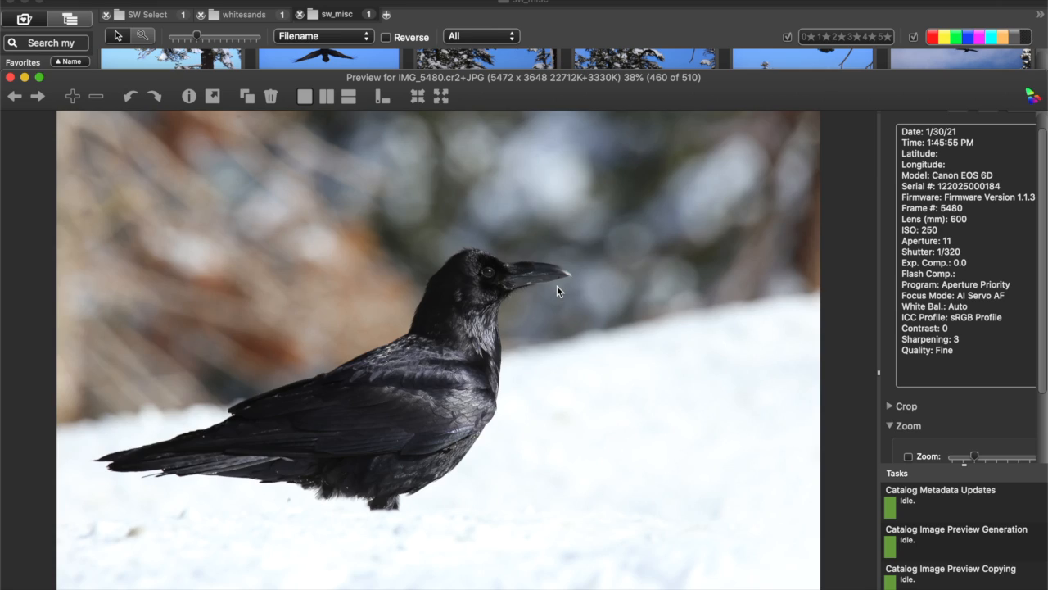